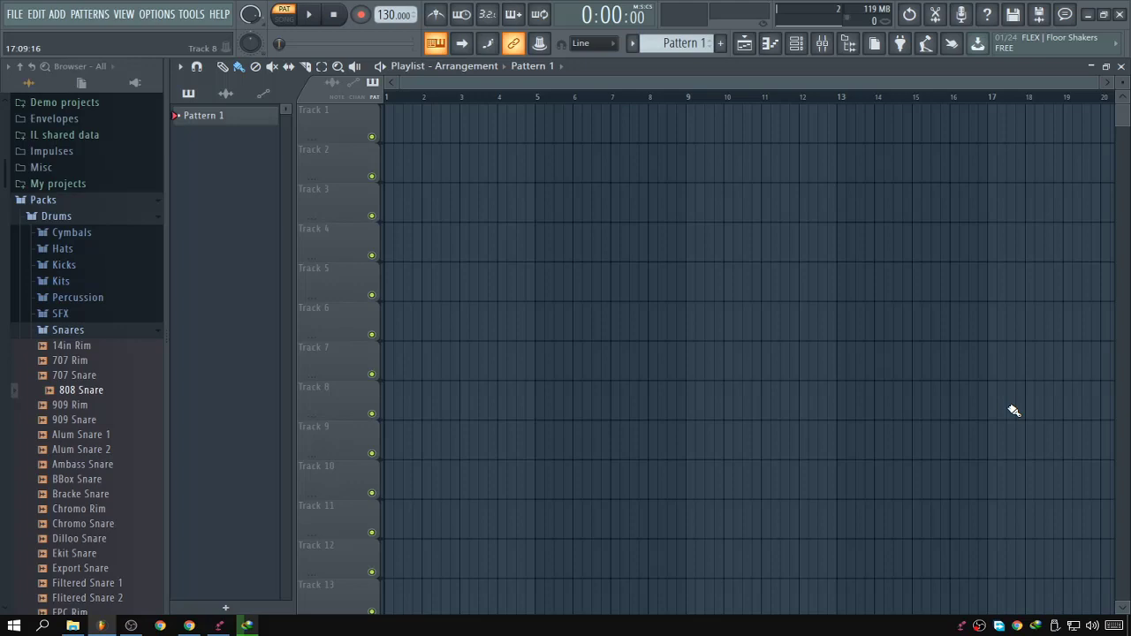
Add a Strum GS-2 instrument channel to the channel rack and move its plugin window up over the playlist.
click(797, 53)
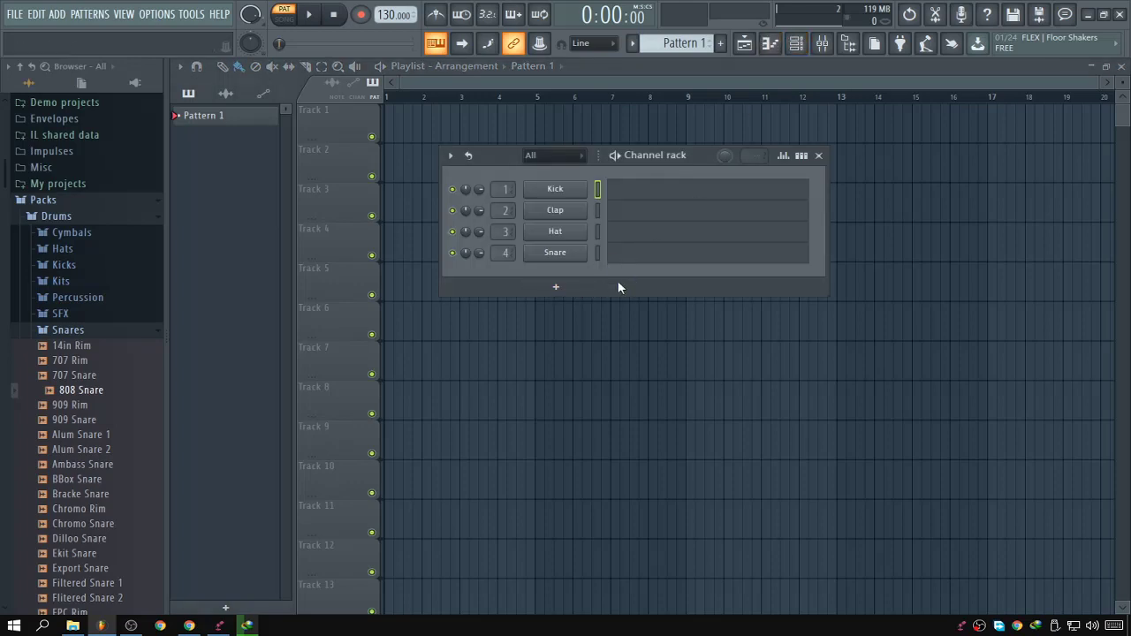
drag(497, 156, 442, 99)
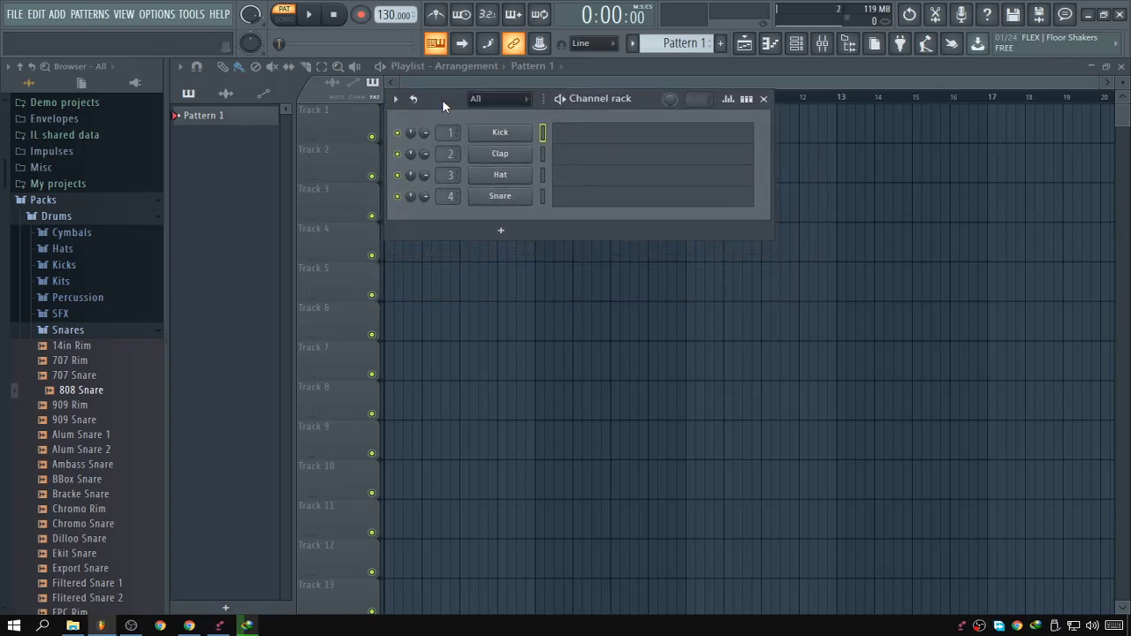
click(518, 233)
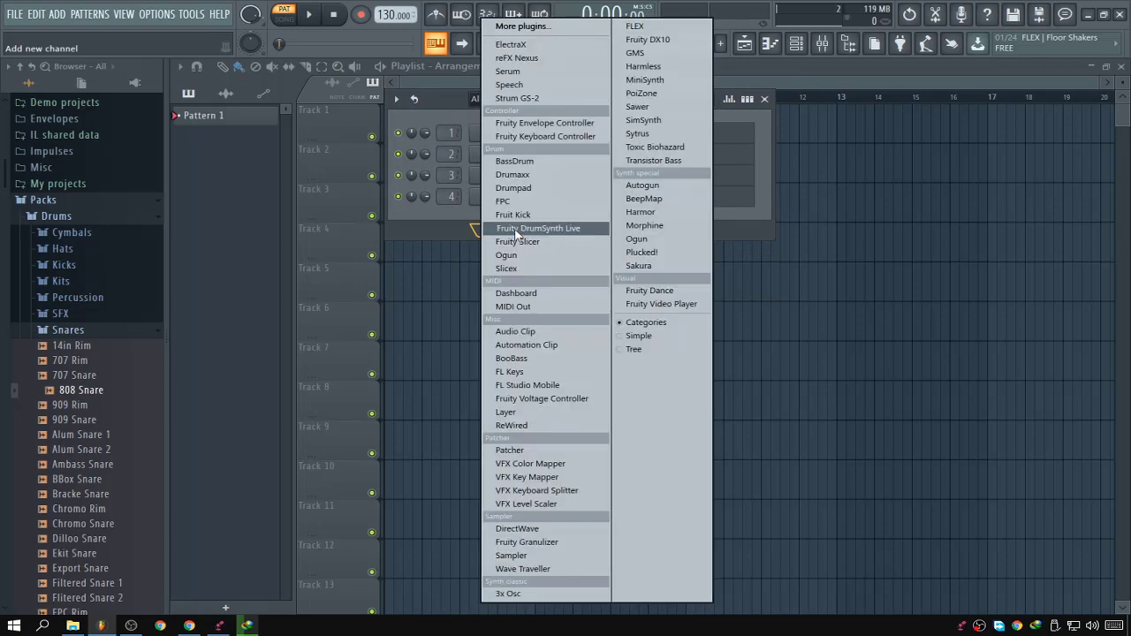
click(537, 99)
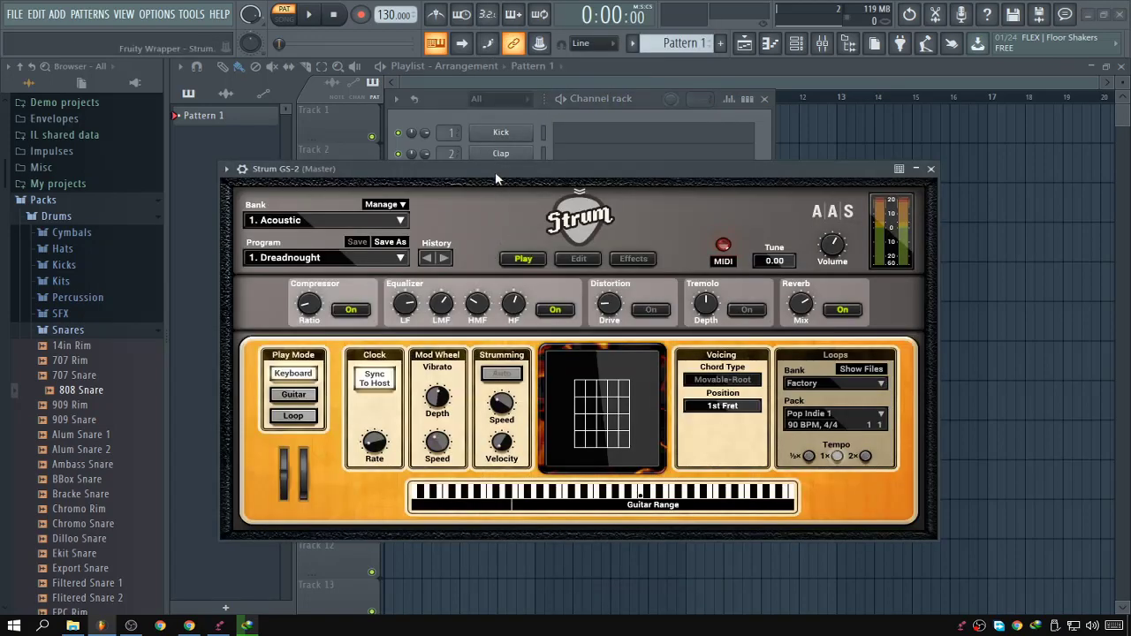
drag(496, 174, 501, 81)
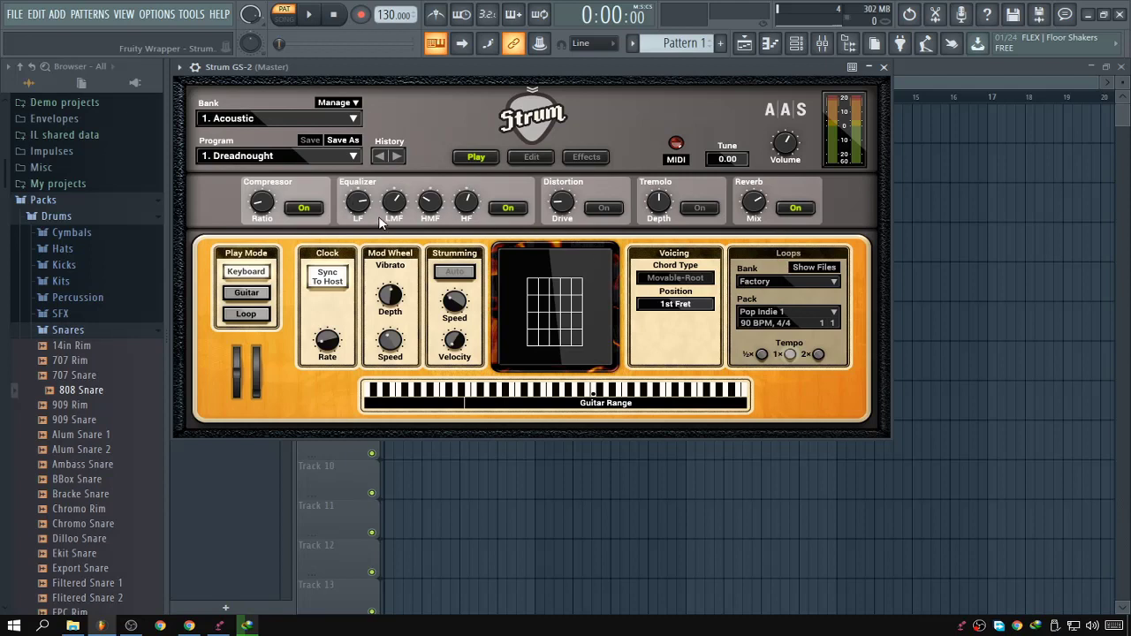
Load the 12. Winter Nylon program from Strum GS-2's Acoustic bank and set the play mode to Loop.
click(317, 118)
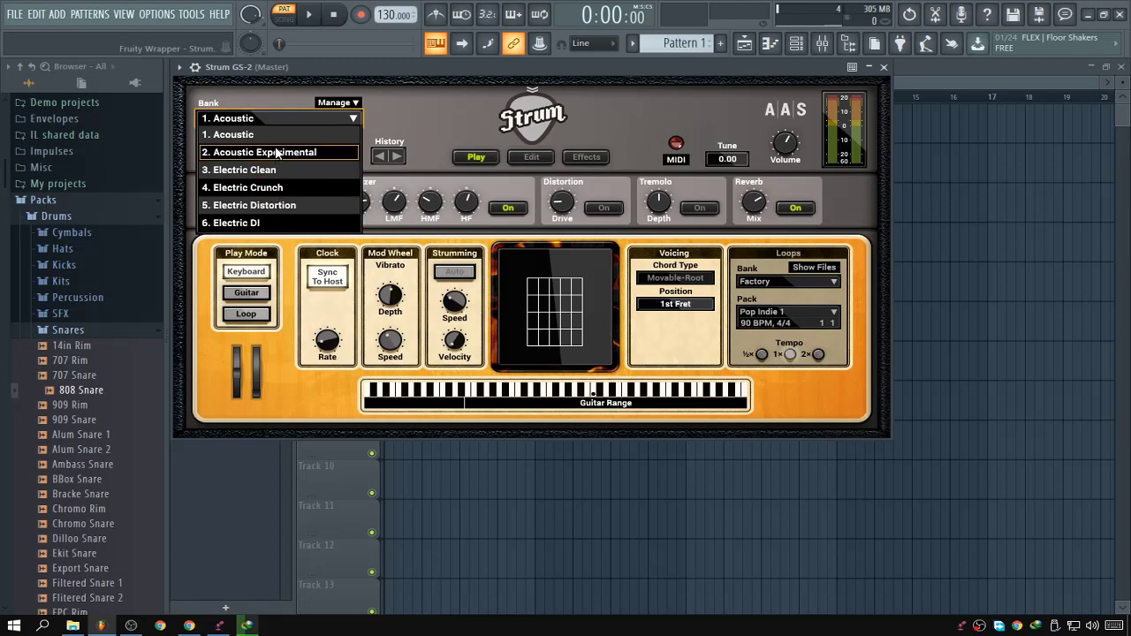
click(258, 120)
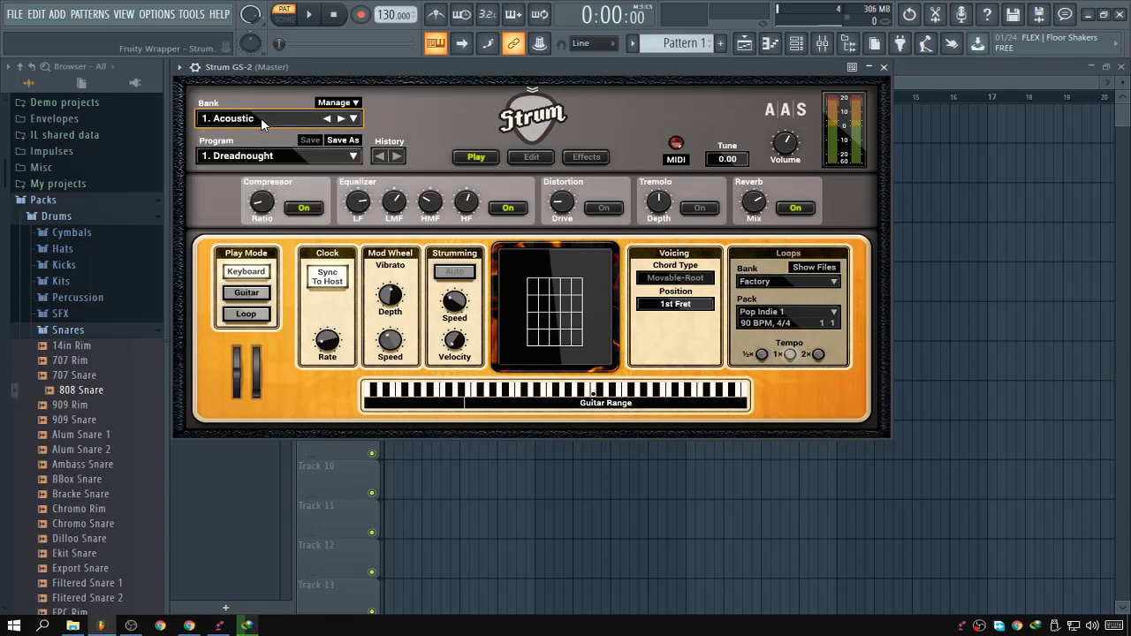
click(286, 156)
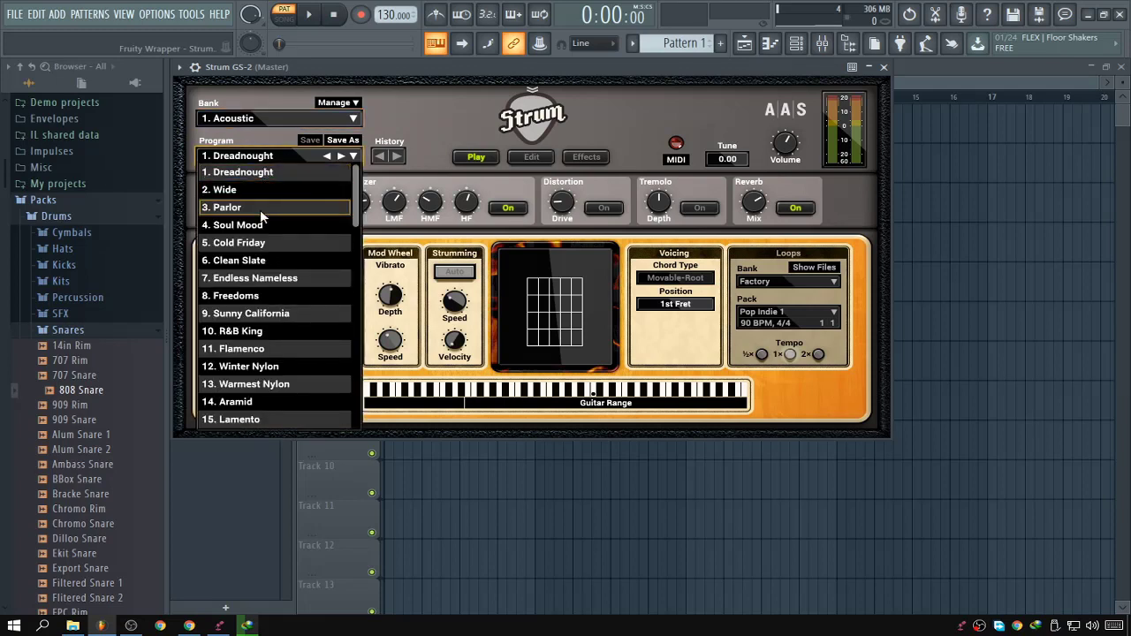
scroll(256, 221, down, 3)
scroll(245, 240, up, 2)
scroll(245, 239, down, 4)
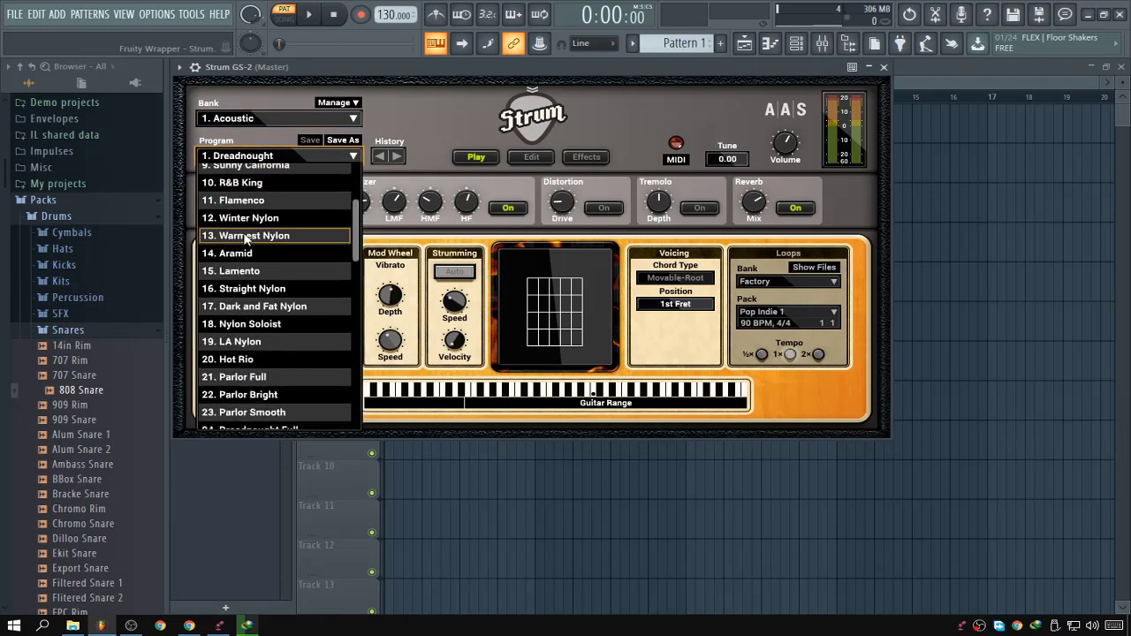
scroll(244, 239, down, 1)
scroll(249, 241, up, 4)
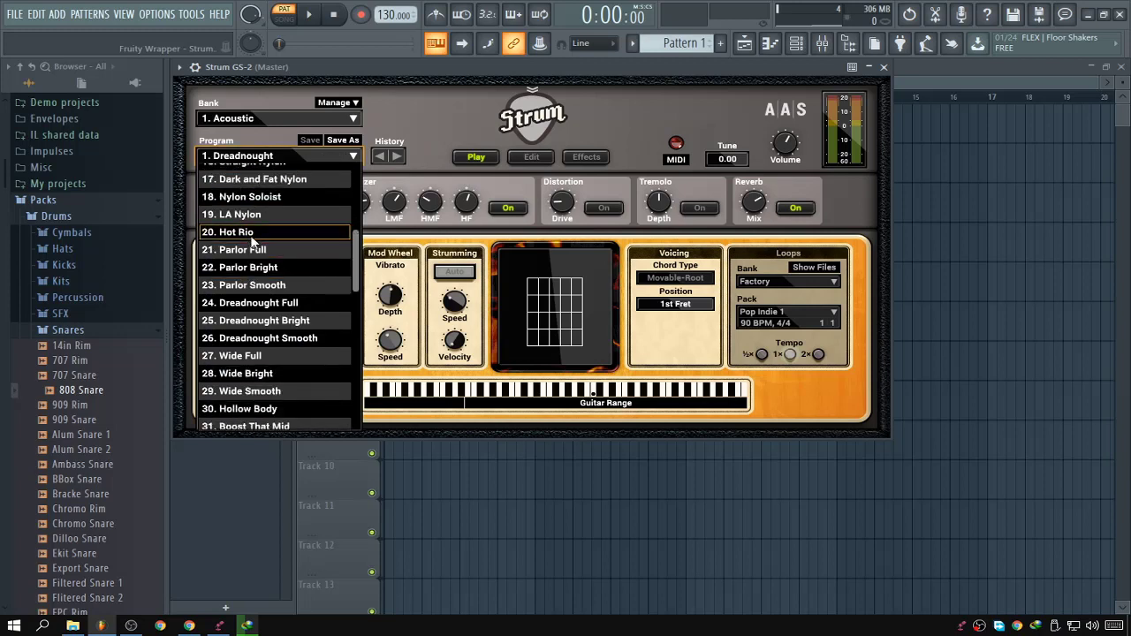
scroll(254, 217, up, 2)
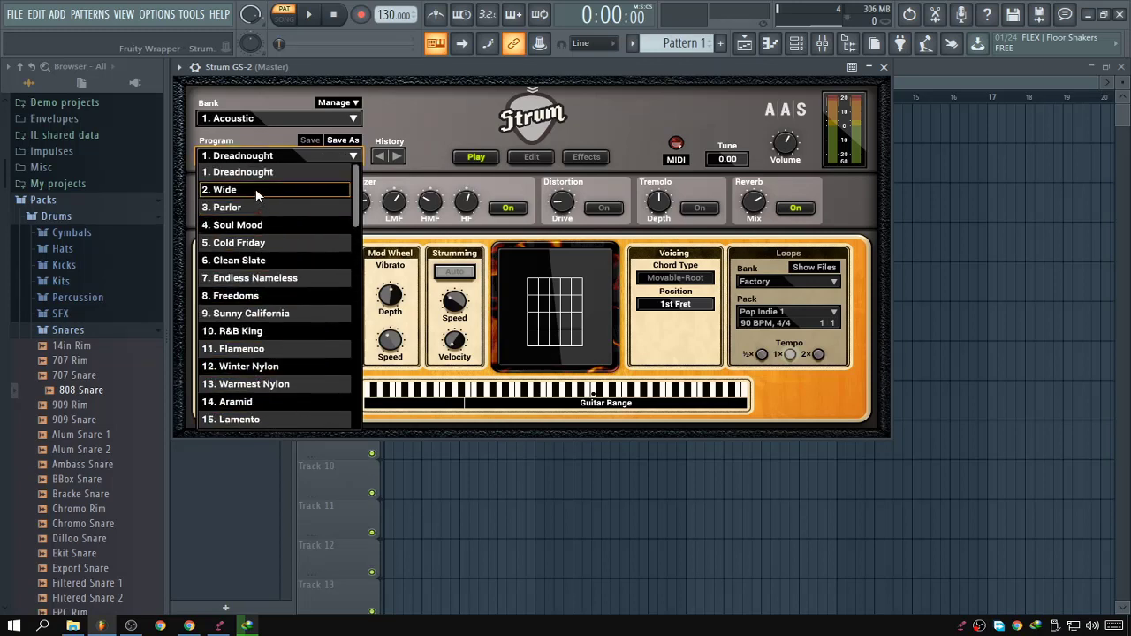
scroll(270, 309, down, 6)
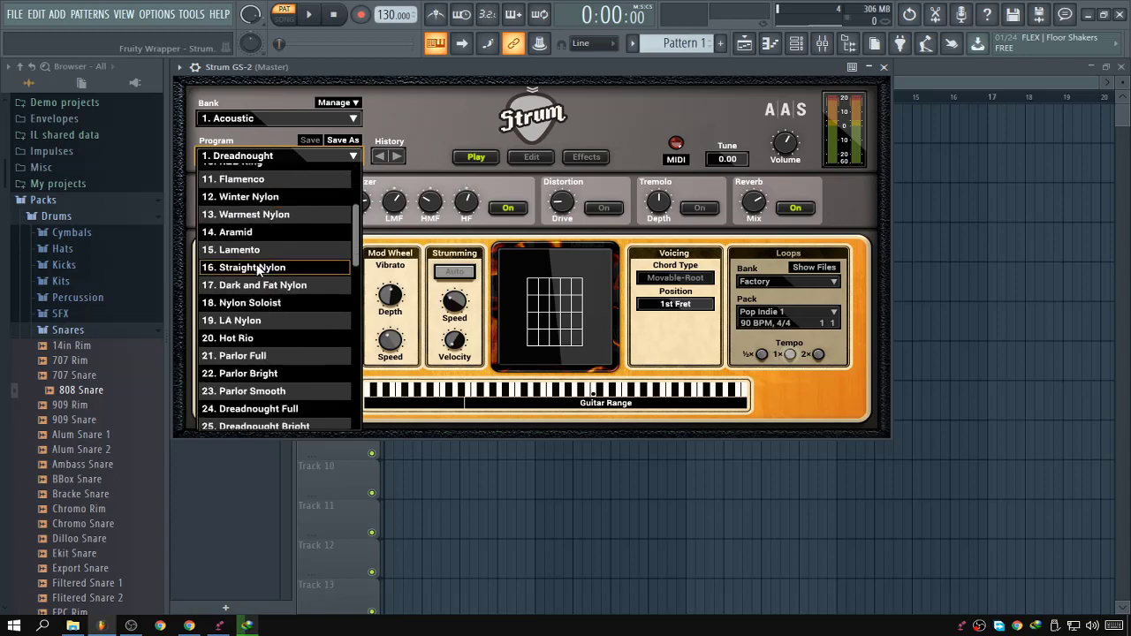
scroll(279, 340, down, 3)
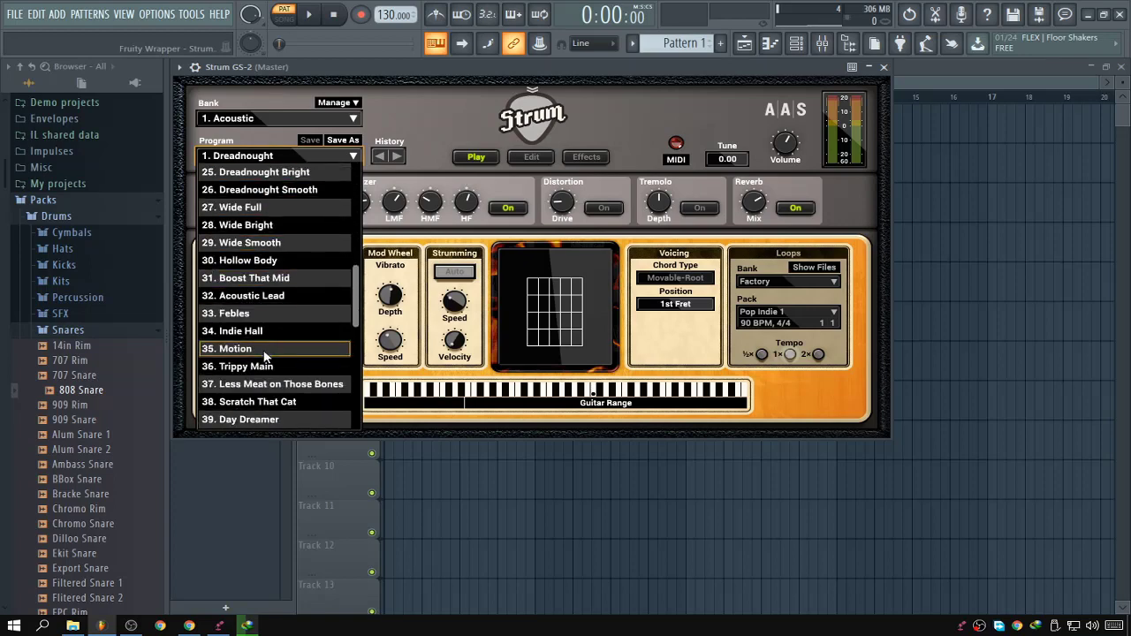
scroll(262, 345, up, 4)
scroll(261, 343, up, 4)
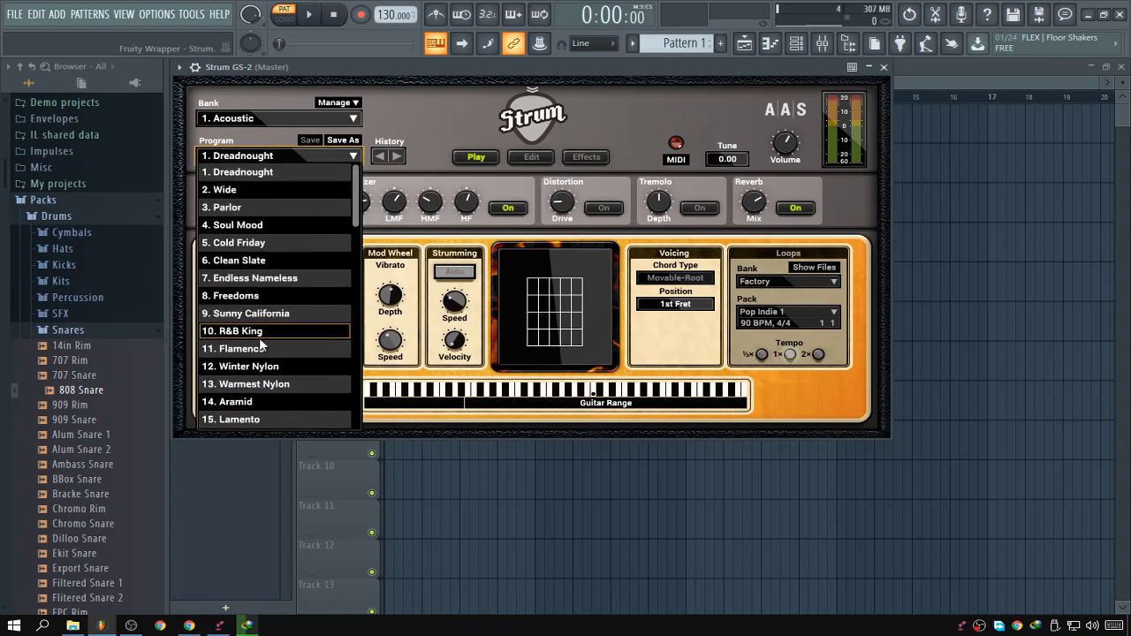
click(256, 366)
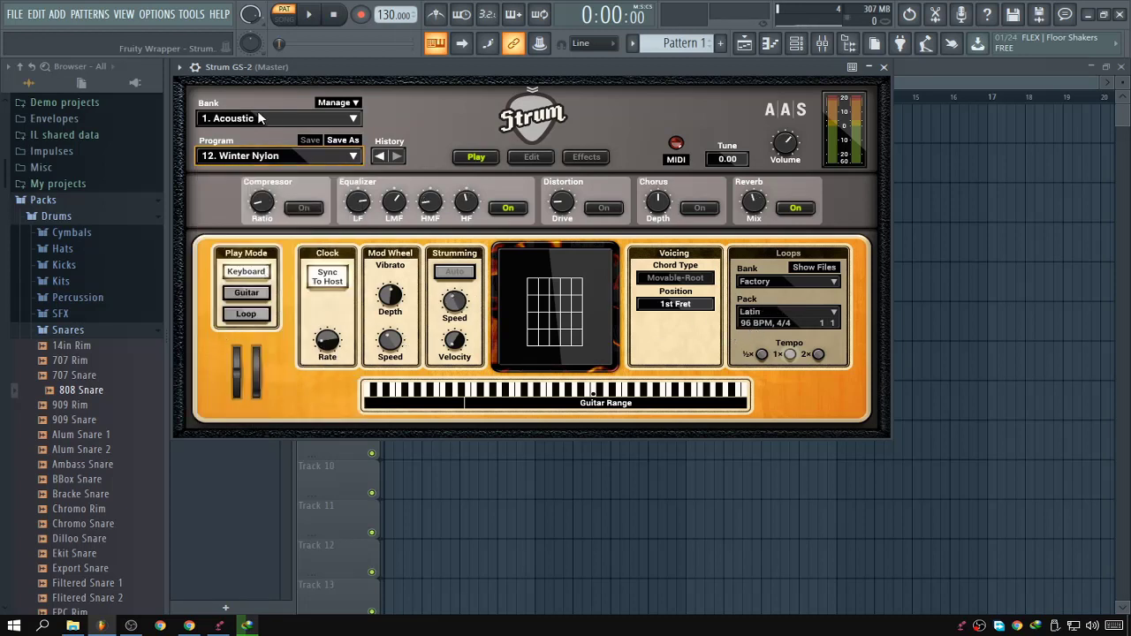
click(248, 294)
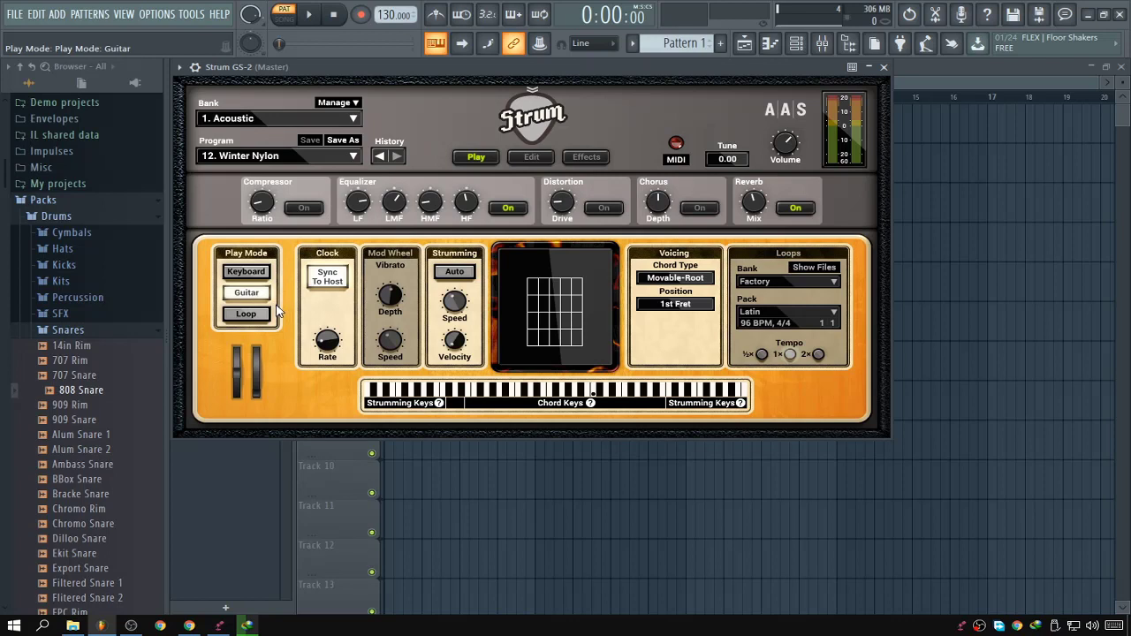
click(258, 321)
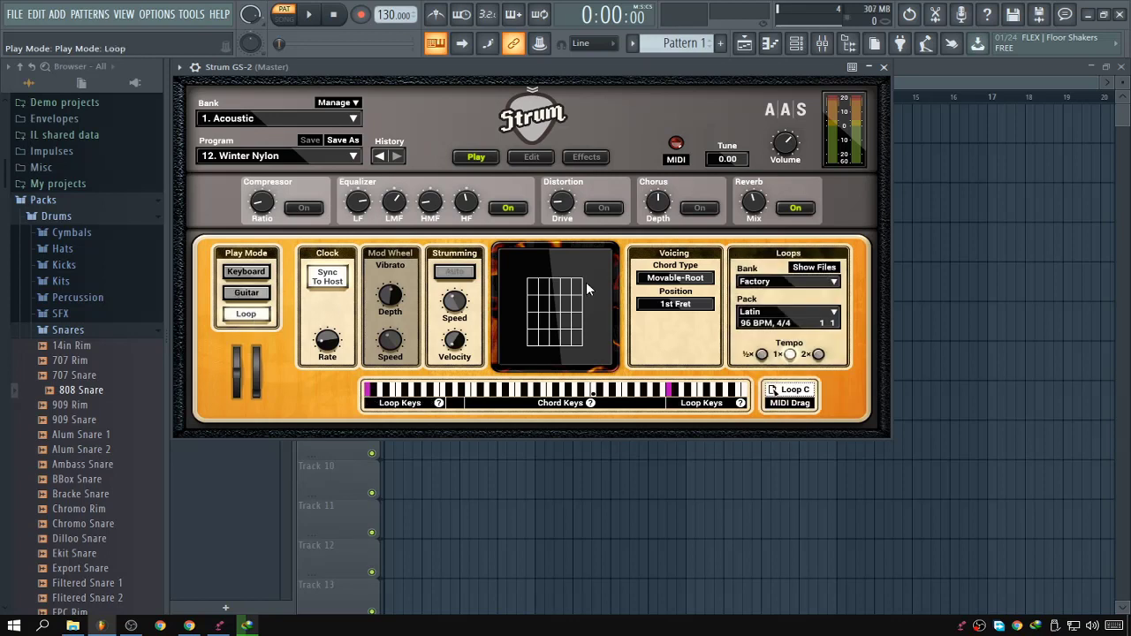
Draw four one-bar chords in the Strum GS-2 piano roll: A4-C5-E5, G4-B4-D5, F4-A4-C5 and E4-G#4-B4.
click(805, 51)
click(575, 223)
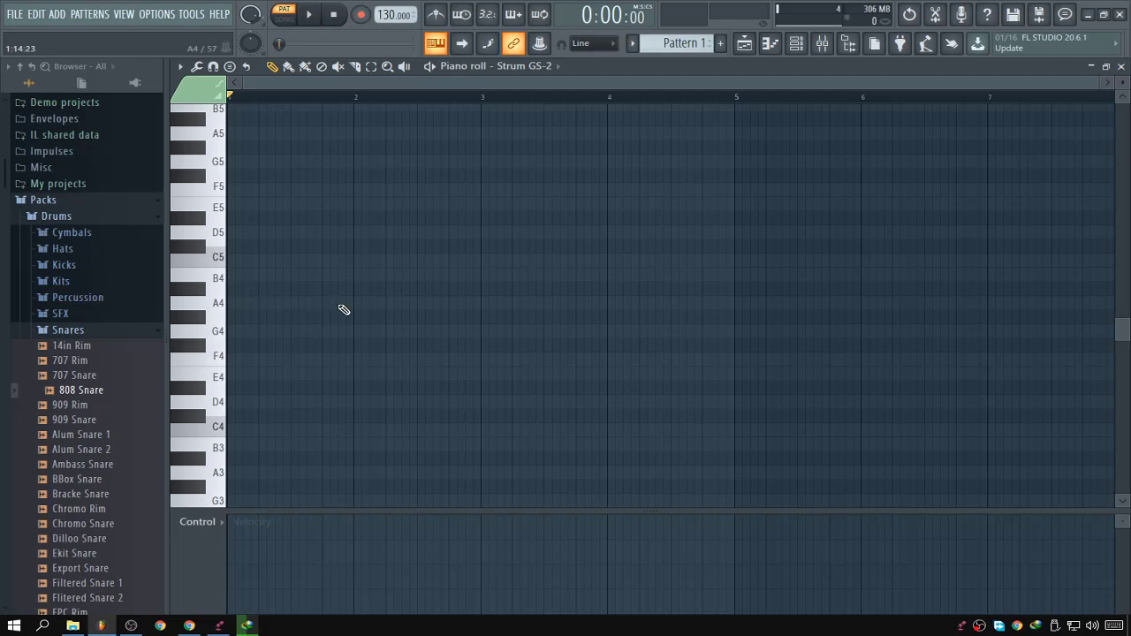
drag(344, 308, 150, 309)
click(278, 259)
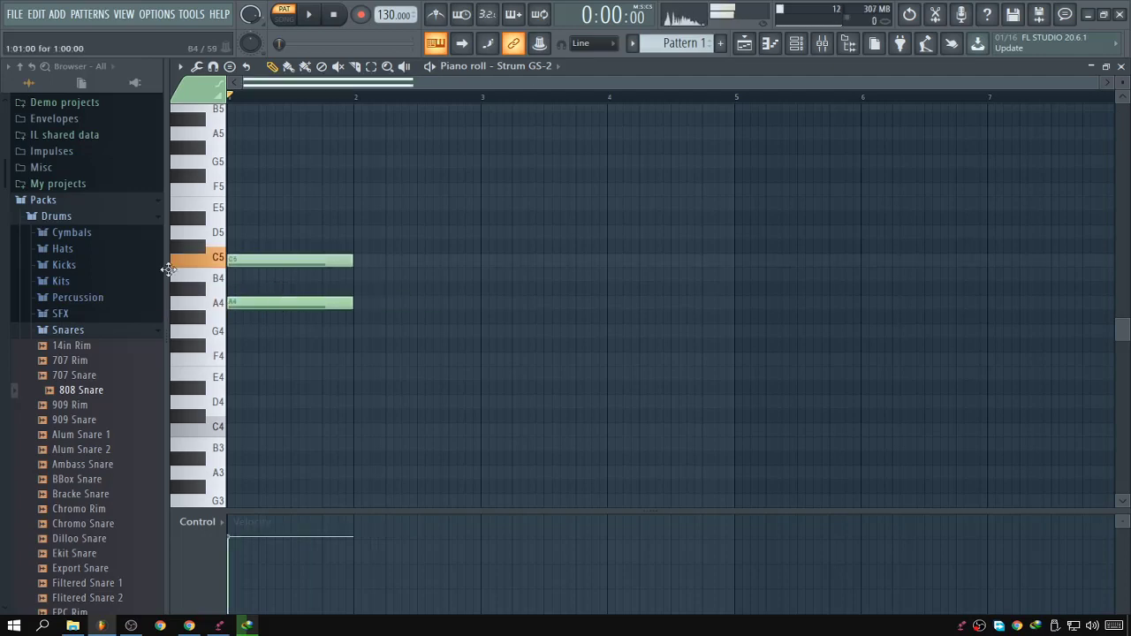
click(279, 204)
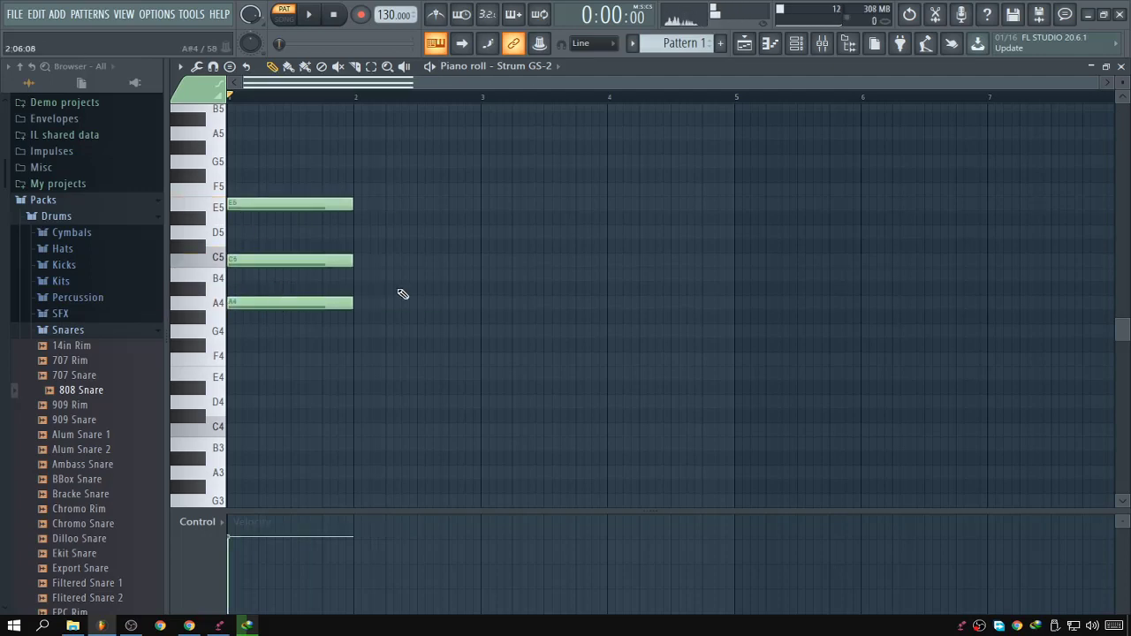
click(352, 331)
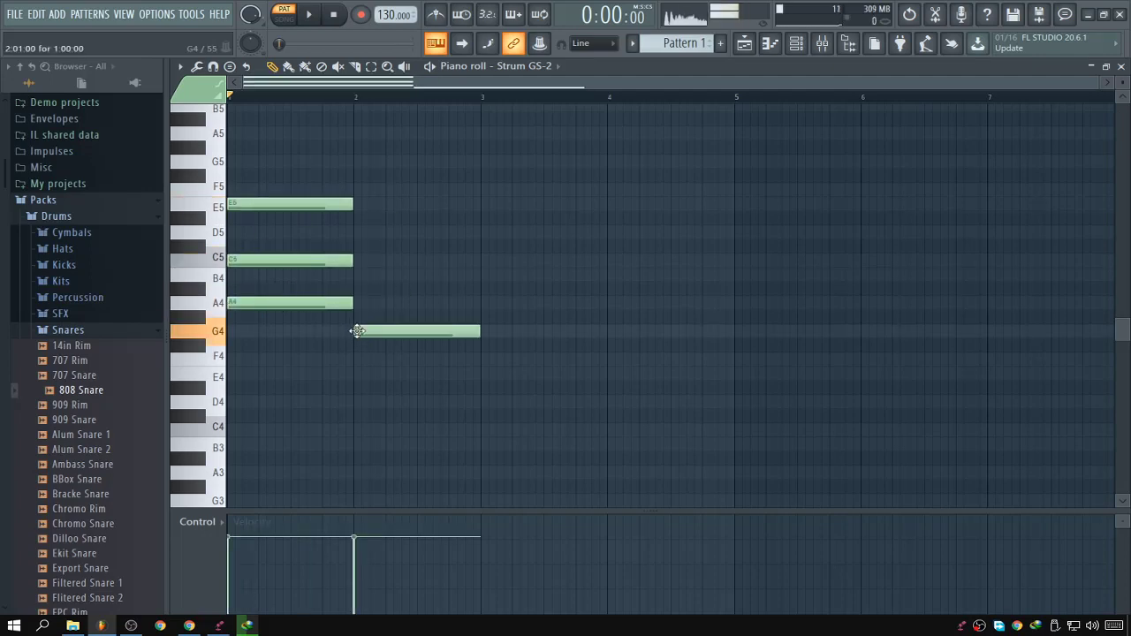
click(359, 275)
drag(389, 231, 621, 379)
Reopen Strum GS-2, play Pattern 1 and audition the Factory loop packs following Latin, up to Pop Arp 4.
click(786, 46)
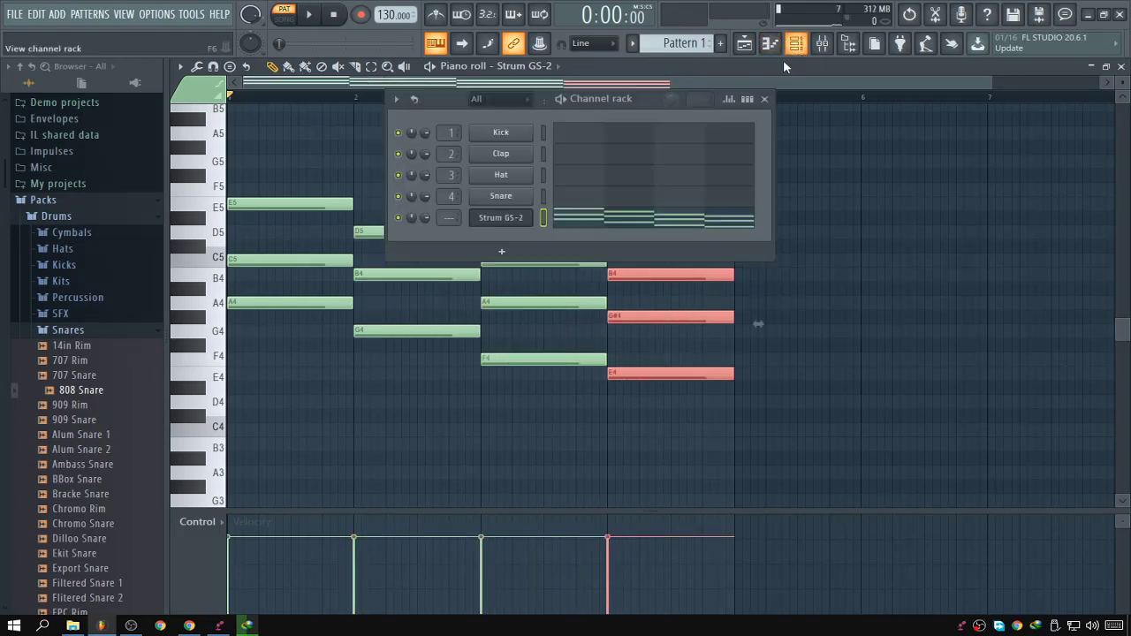
click(510, 221)
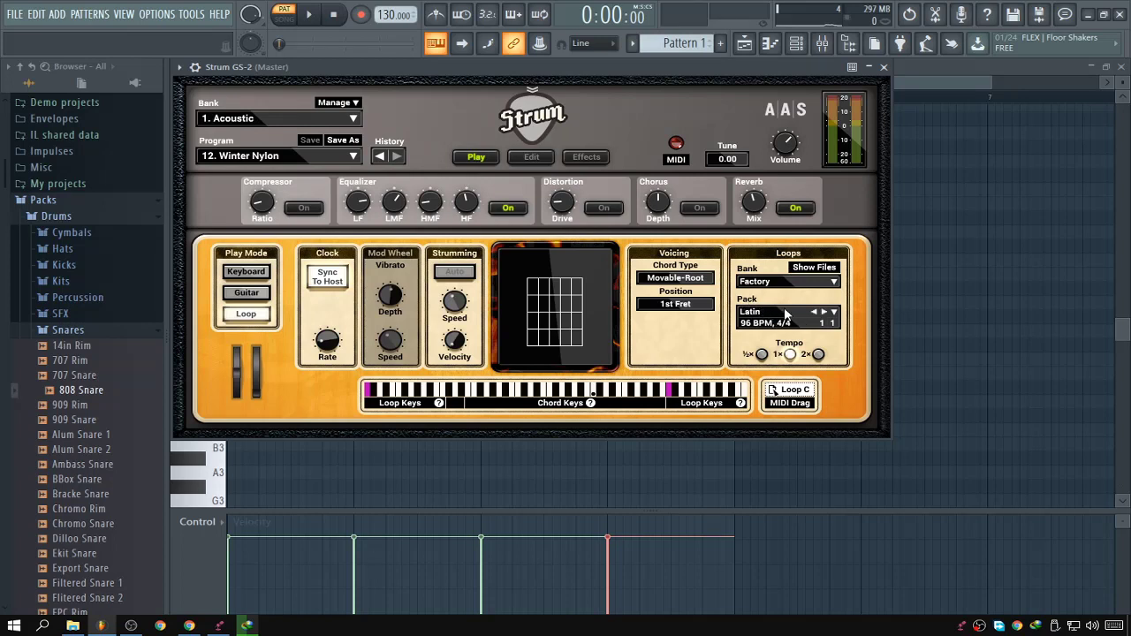
click(314, 21)
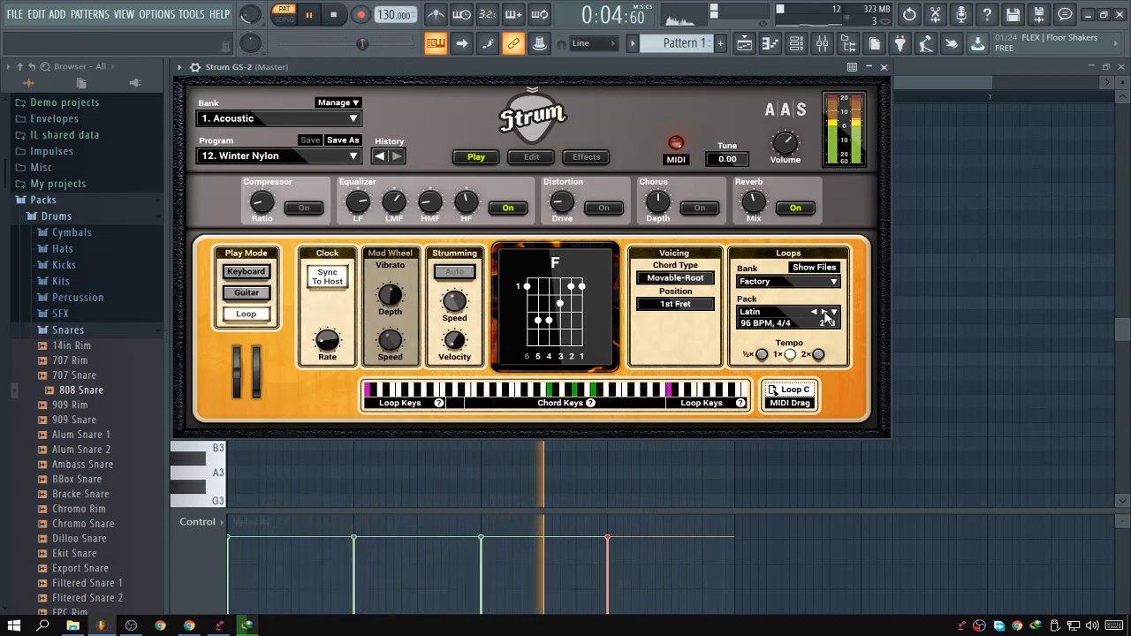
click(826, 314)
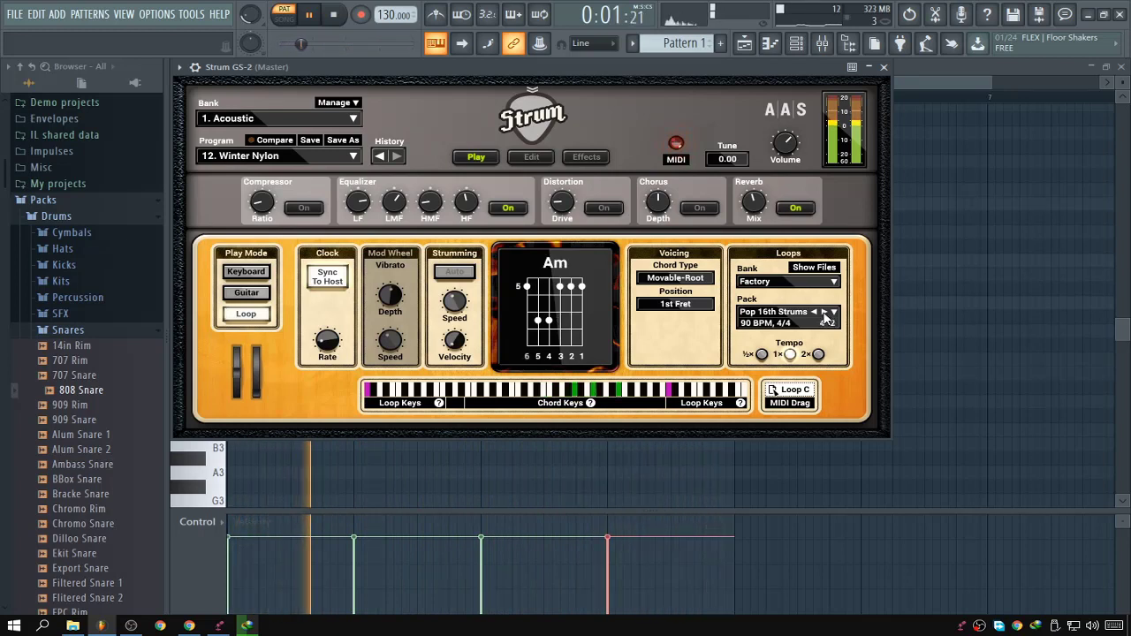
click(826, 314)
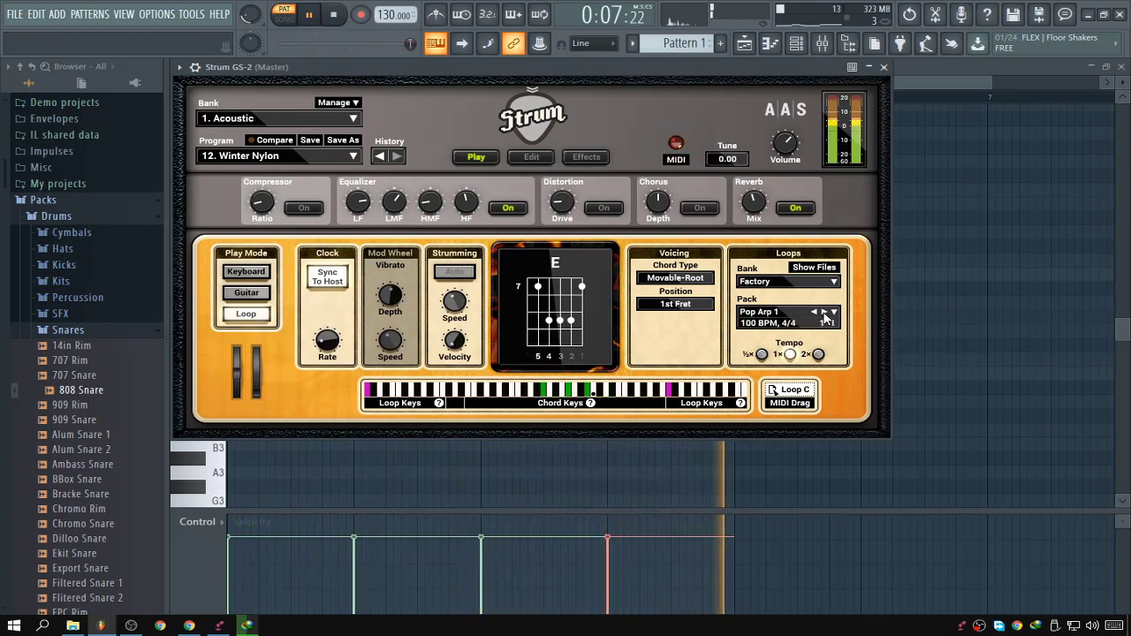
click(826, 313)
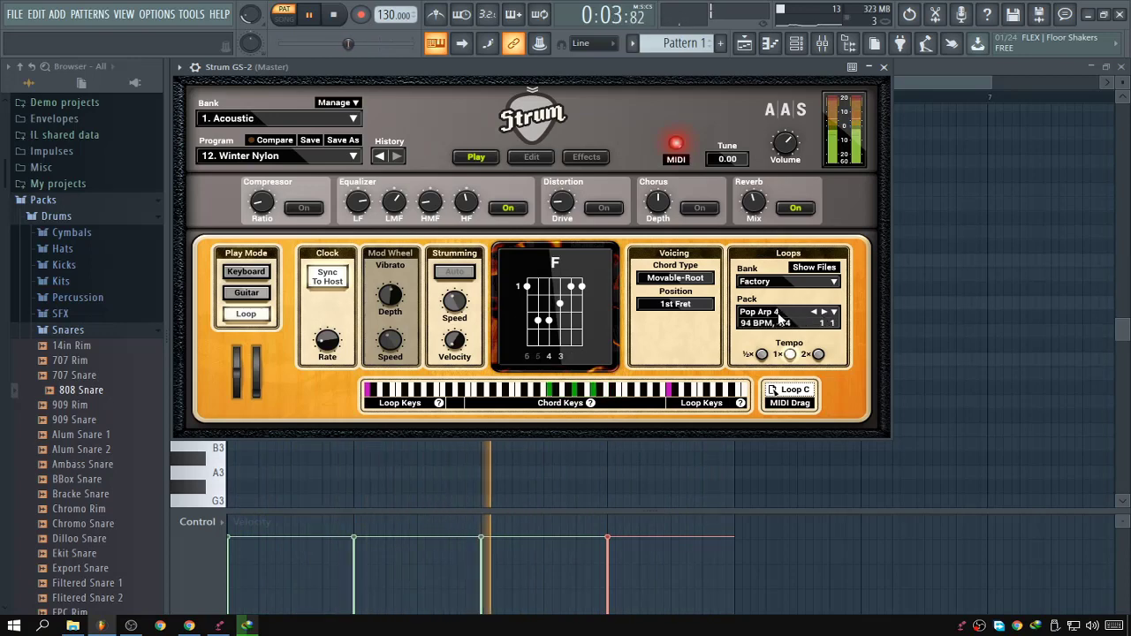
Load the Pop Pocket loop pack in Strum GS-2 and set the project tempo to 100 BPM.
click(833, 313)
scroll(813, 221, up, 2)
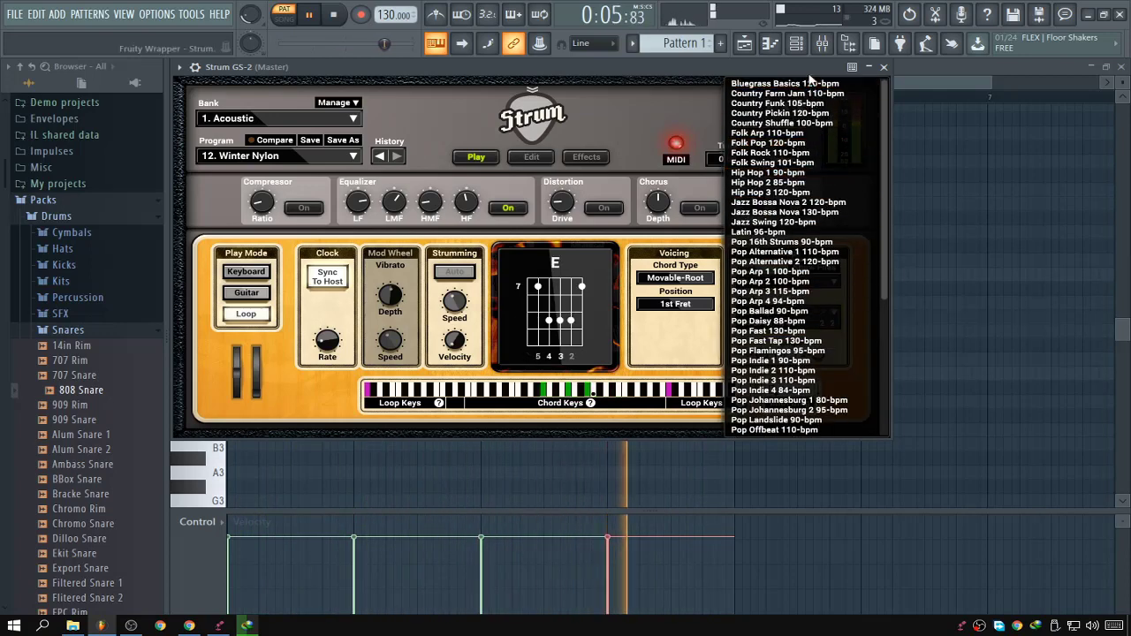
scroll(796, 256, down, 7)
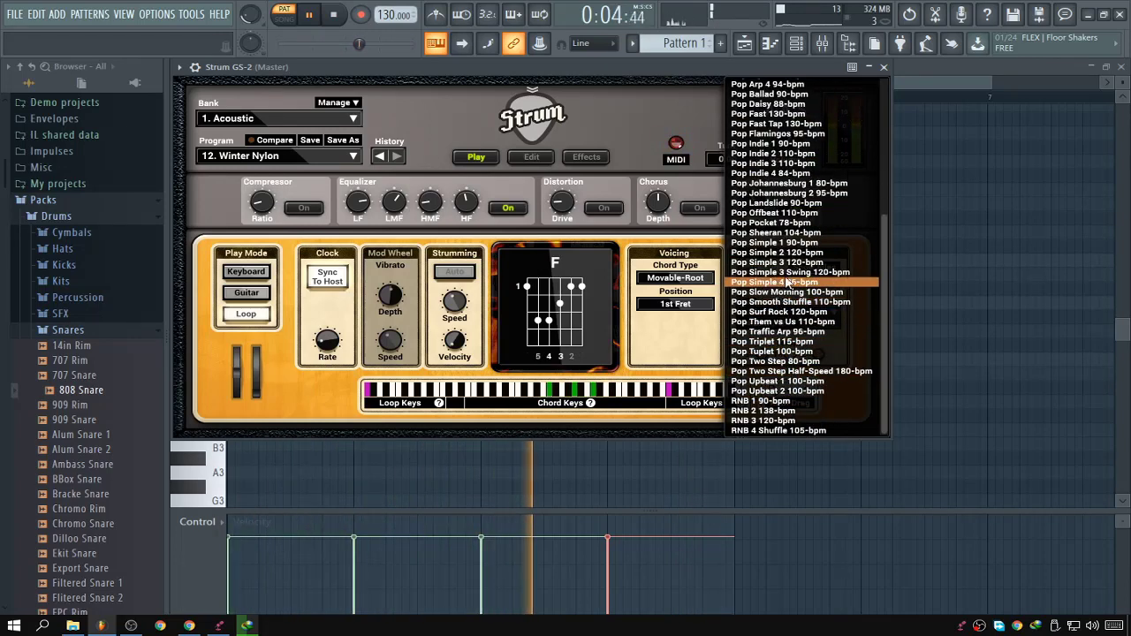
click(798, 224)
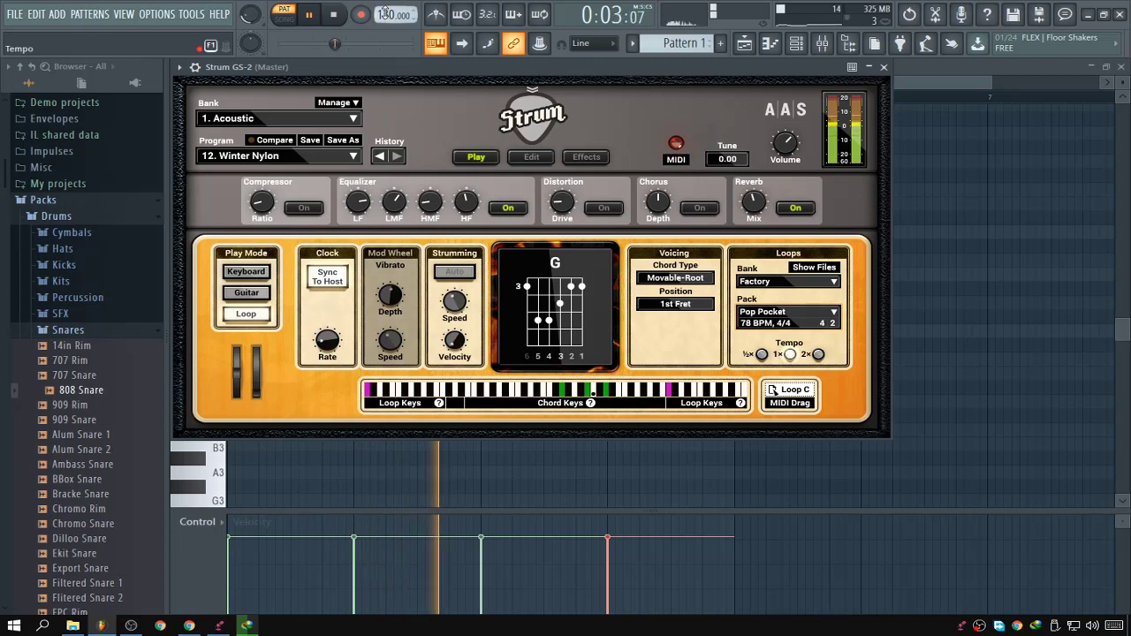
drag(385, 12, 385, 57)
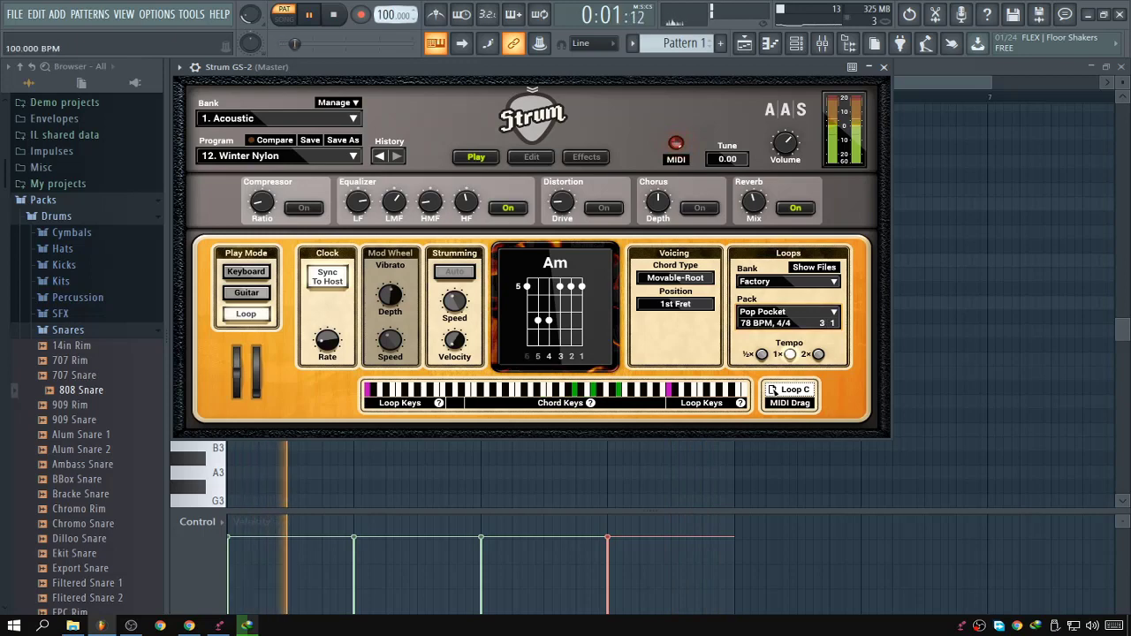
Close the Strum GS-2 window and deselect the last chord's notes in the piano roll.
click(883, 67)
click(791, 315)
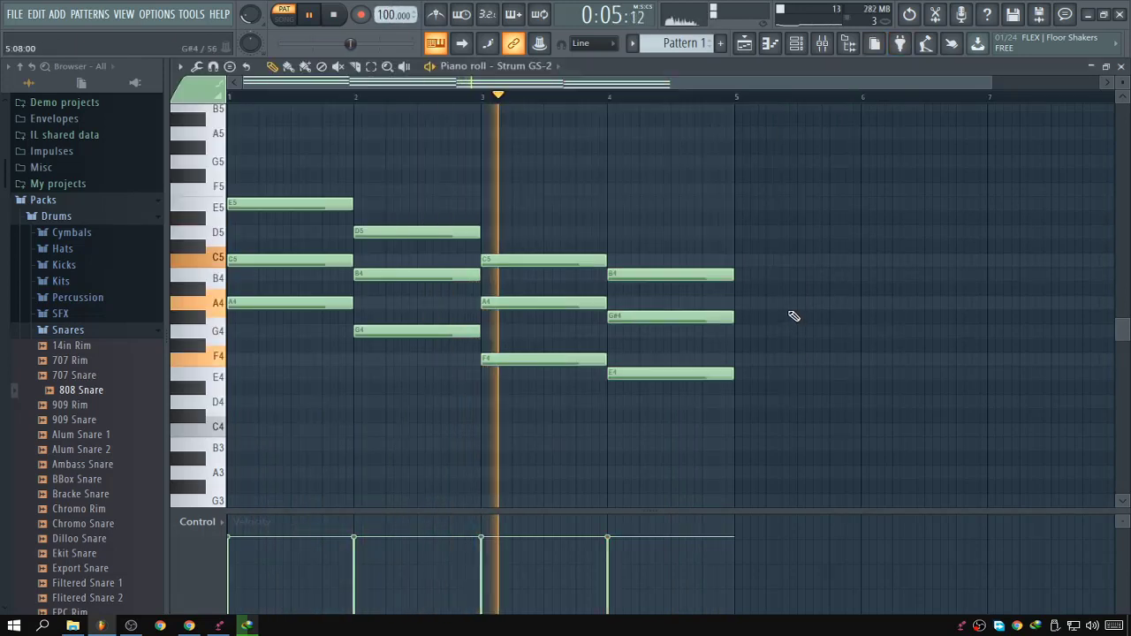
scroll(230, 212, up, 4)
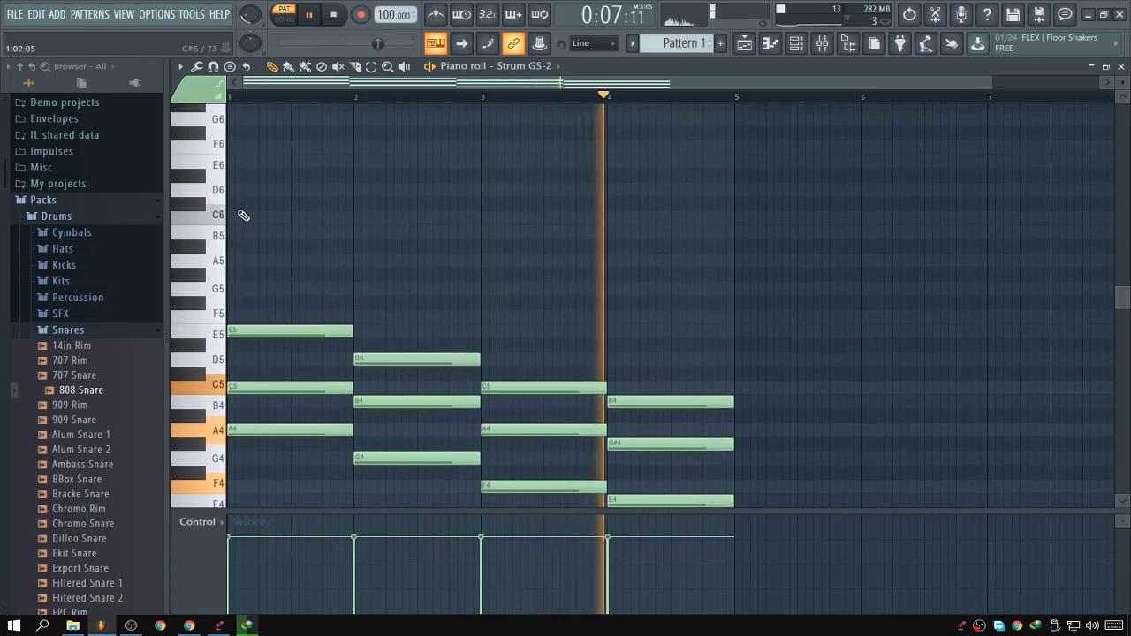
ctrl+scroll(263, 265, up, 3)
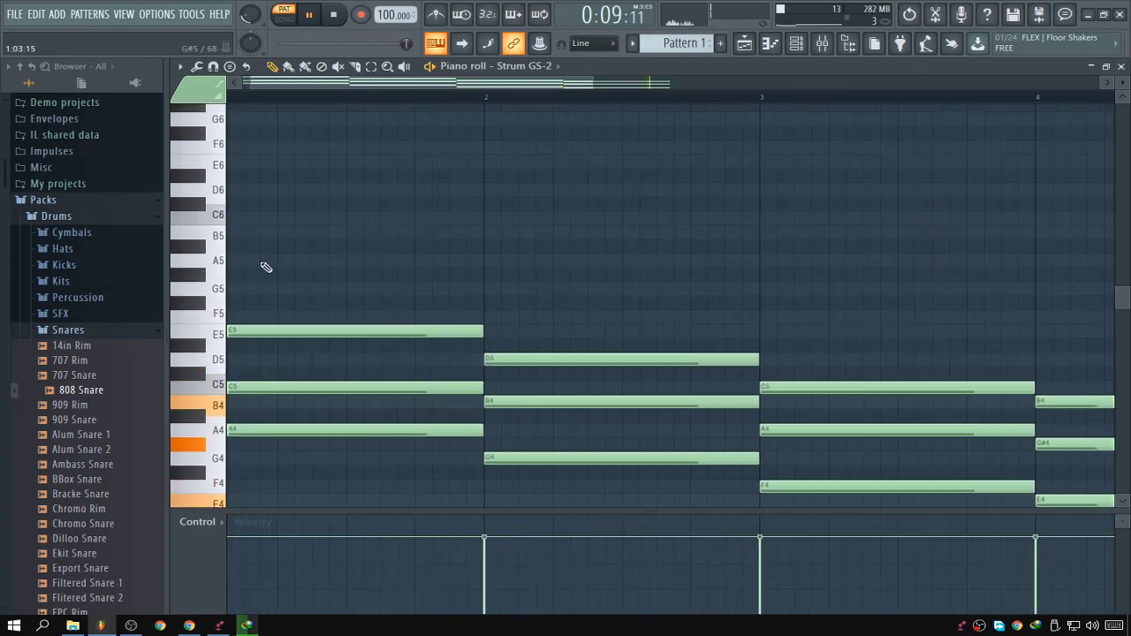
ctrl+scroll(260, 263, down, 2)
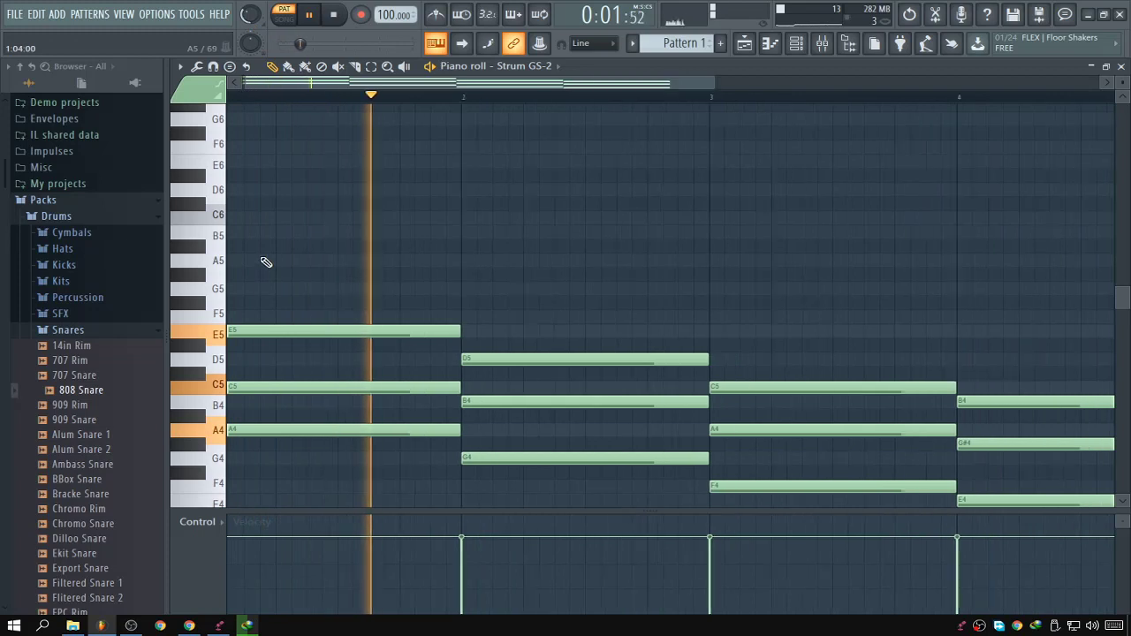
Stop playback and try a short C6 note at the start of bar 1.
scroll(253, 277, up, 2)
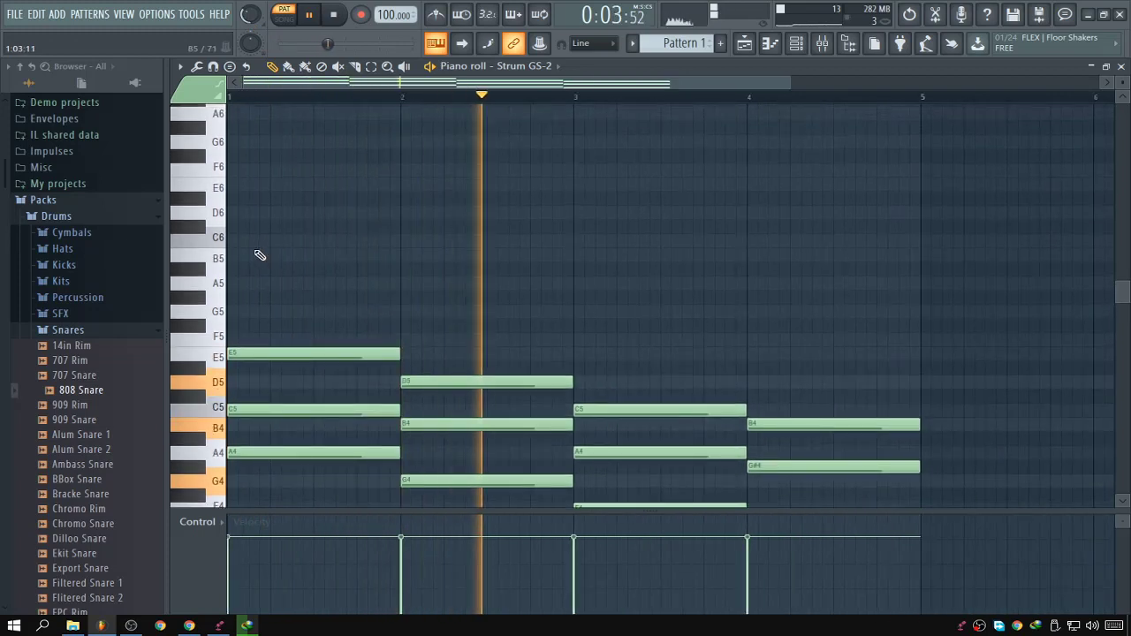
key(space)
drag(285, 246, 205, 247)
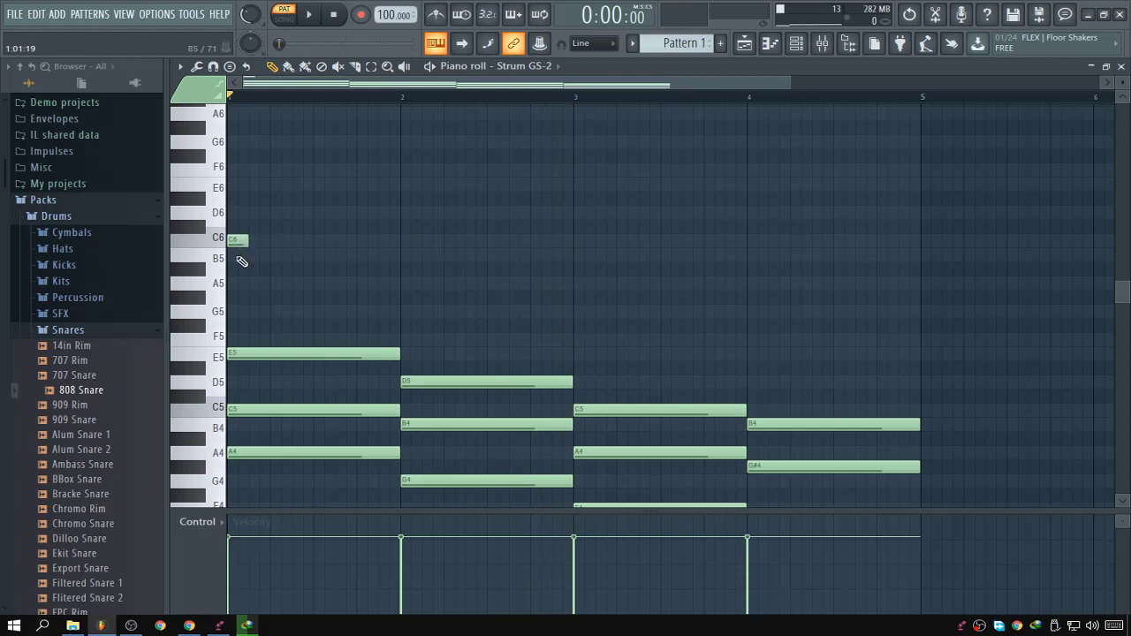
ctrl+scroll(321, 154, up, 2)
drag(320, 84, 265, 86)
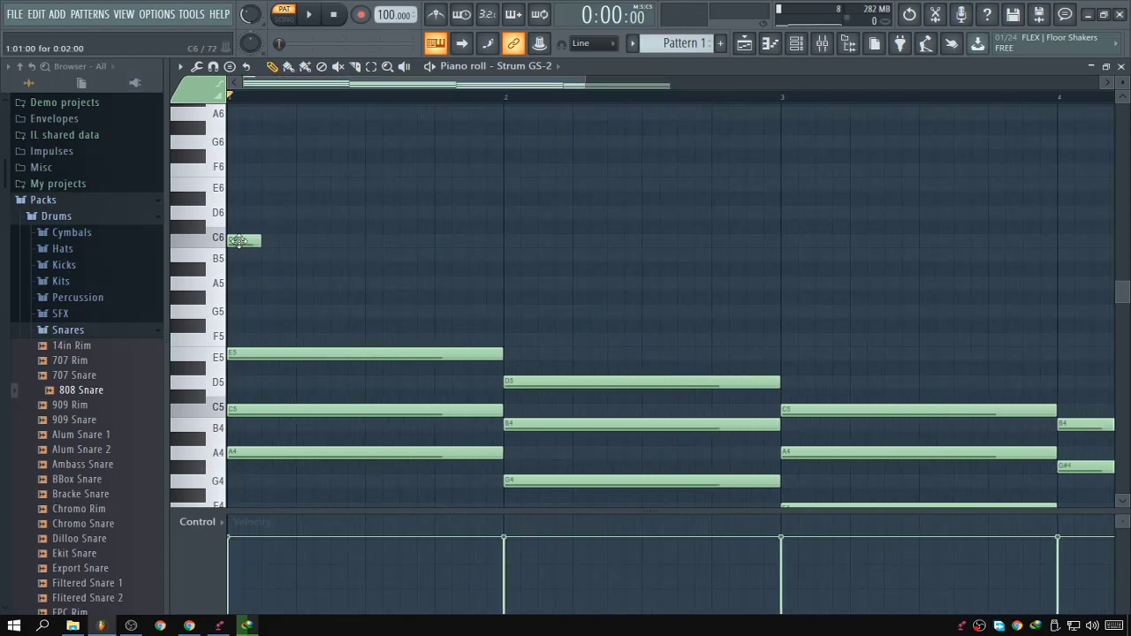
Transpose all four chords down one octave and play the pattern briefly.
drag(242, 186, 678, 503)
scroll(255, 271, down, 3)
key(ctrl+Down)
key(space)
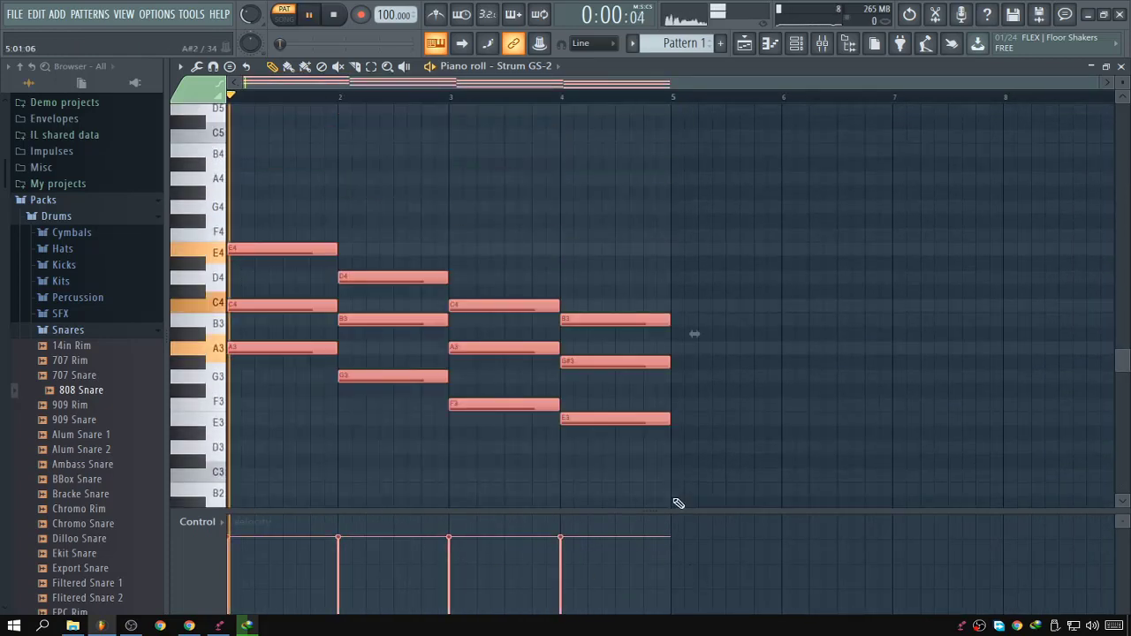
scroll(345, 379, up, 3)
key(space)
scroll(256, 439, down, 3)
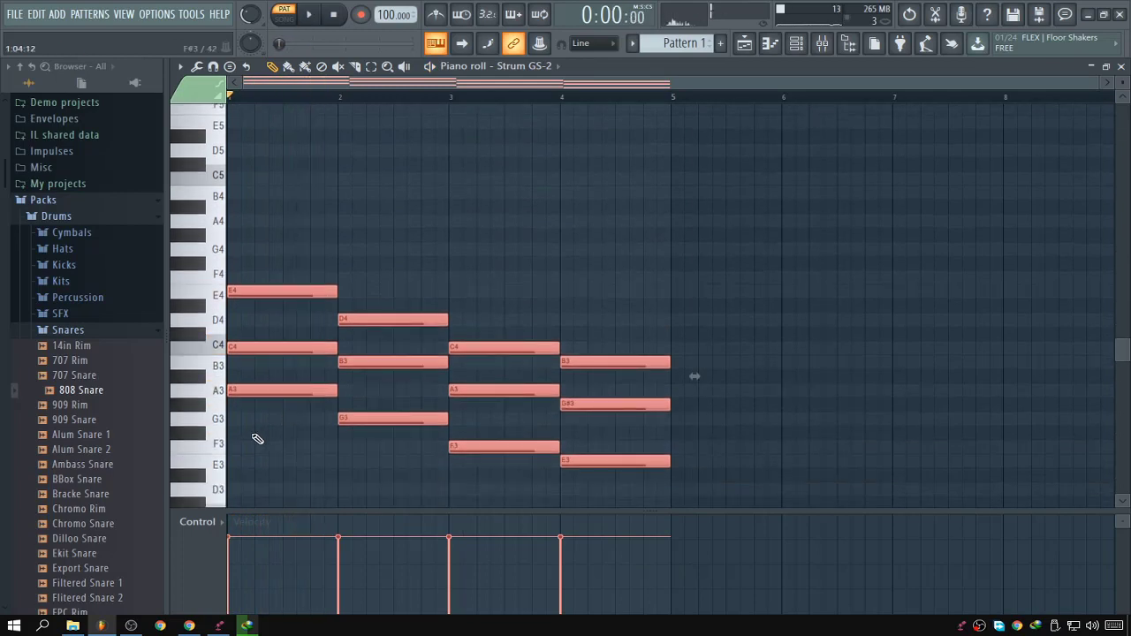
Clone the Strum GS-2 channel and set the clone's play mode to Keyboard.
scroll(277, 356, up, 1)
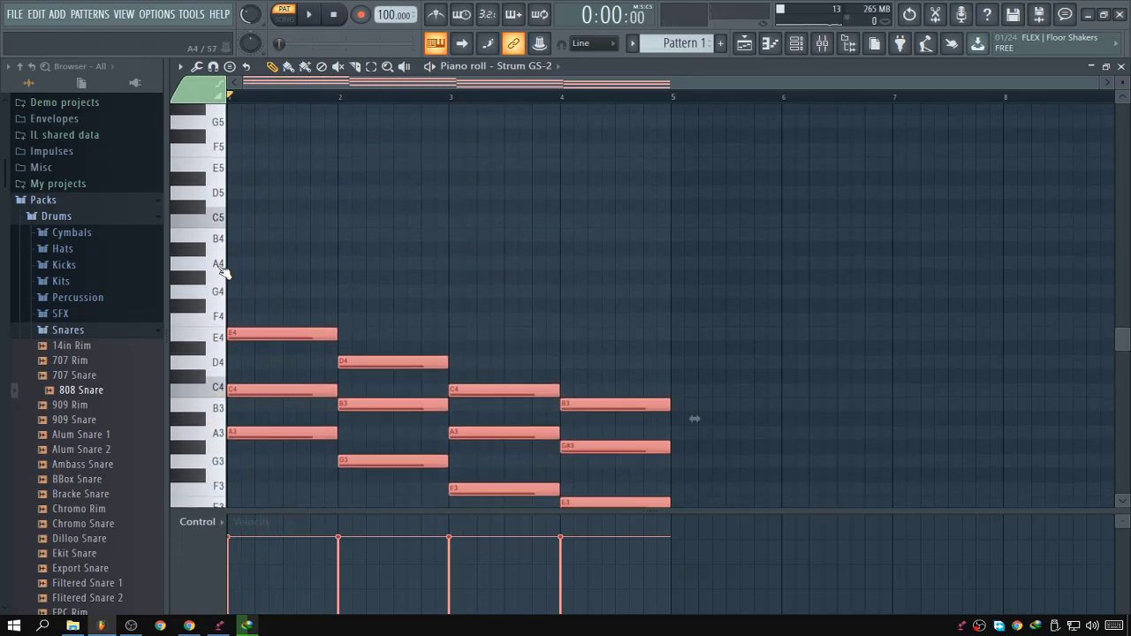
scroll(329, 328, up, 3)
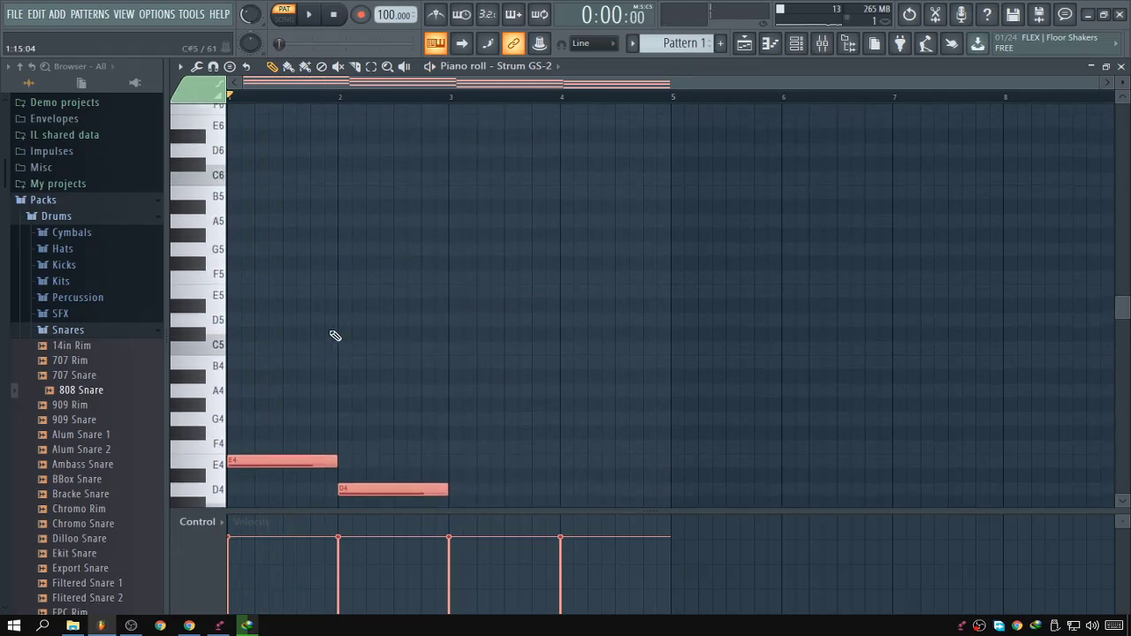
scroll(371, 336, down, 3)
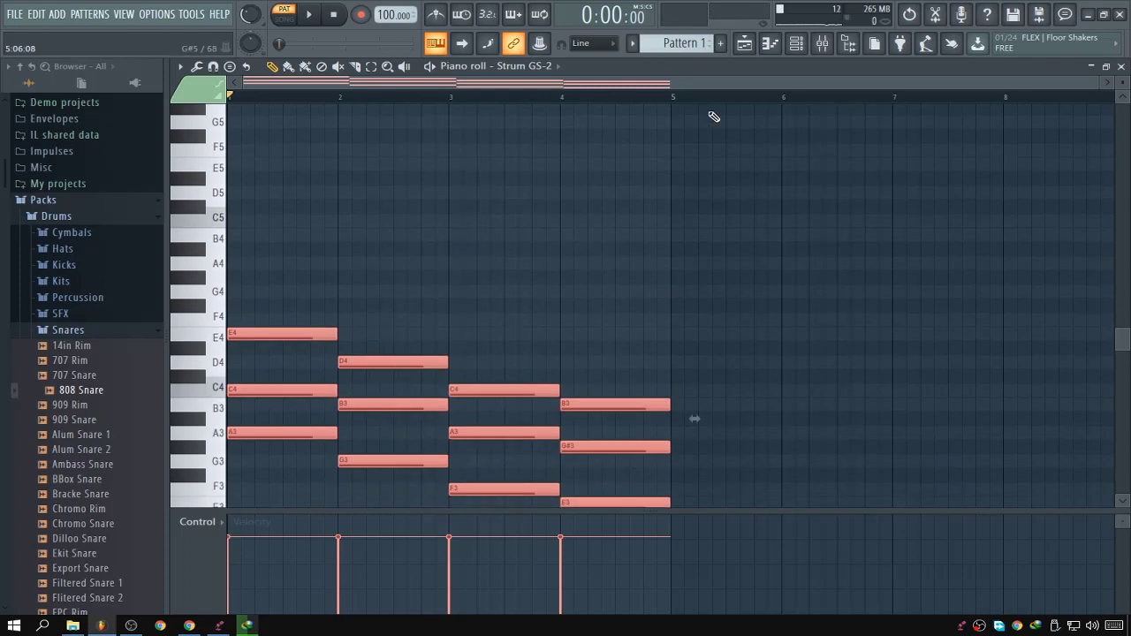
click(797, 46)
right_click(507, 223)
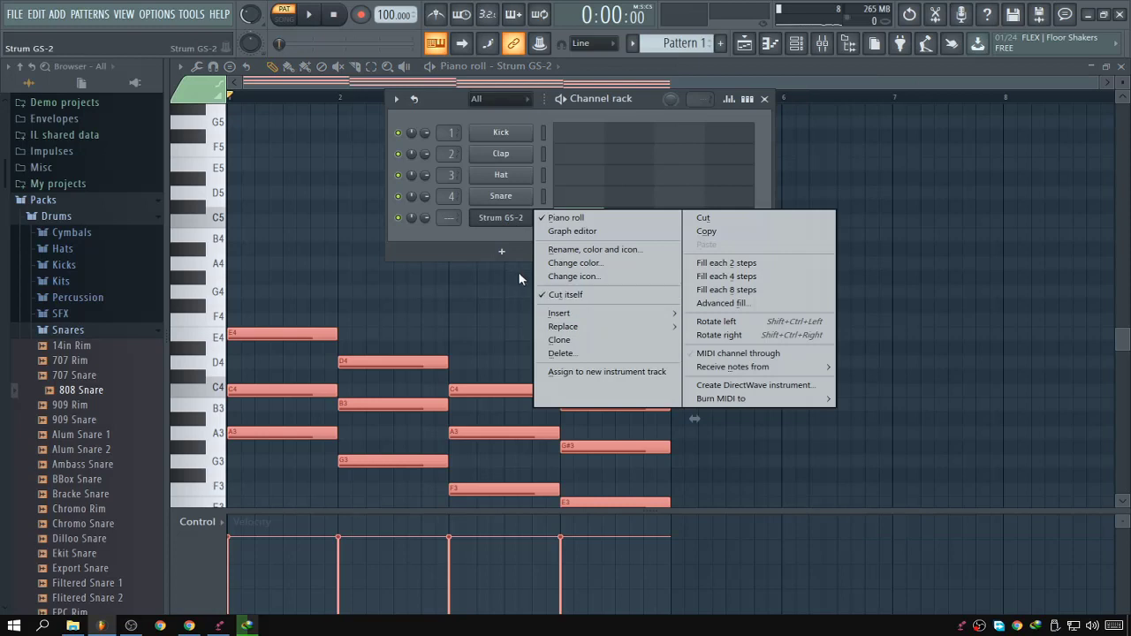
click(572, 343)
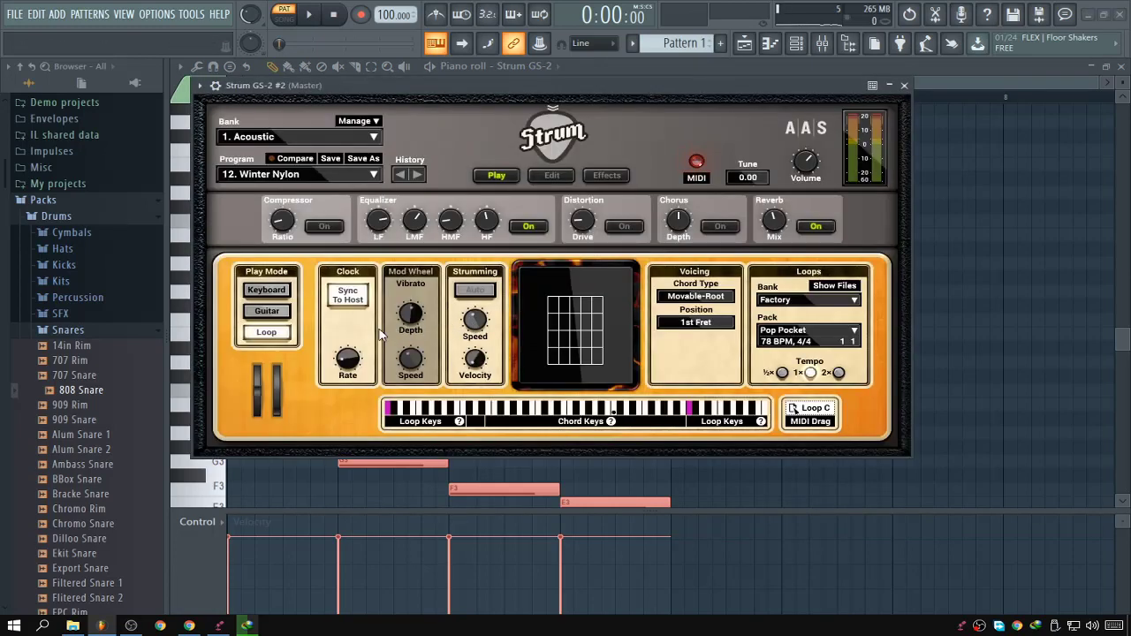
click(265, 291)
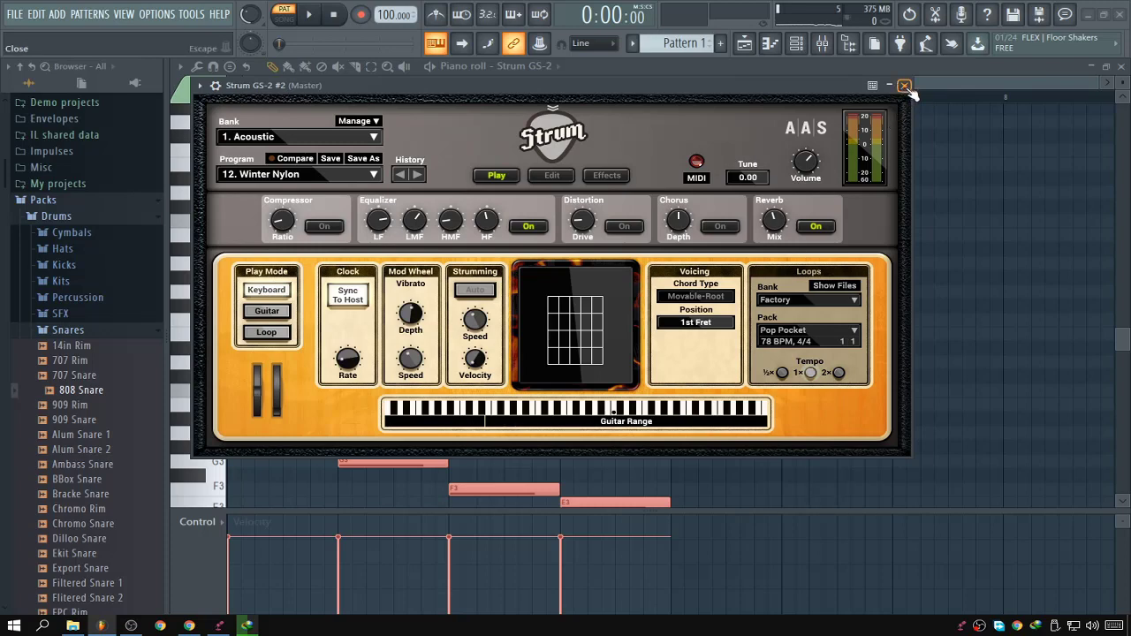
key(Escape)
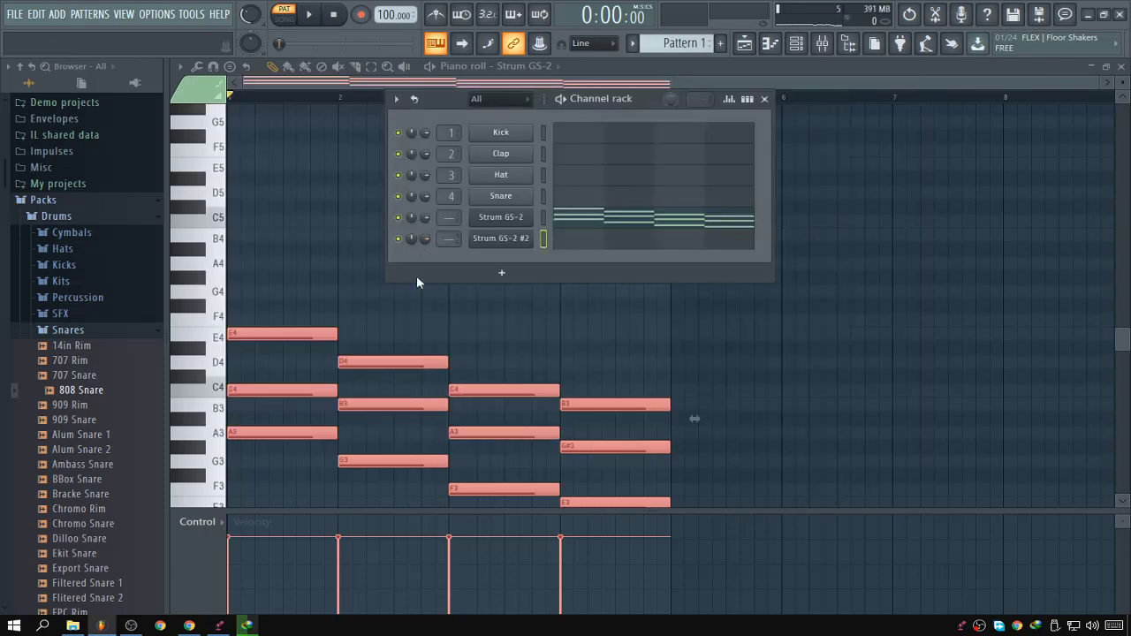
Draw the first melody notes C5, E5 and C5 in bar 1 of Strum GS-2 #2's piano roll, auditioning them with the chords.
click(600, 244)
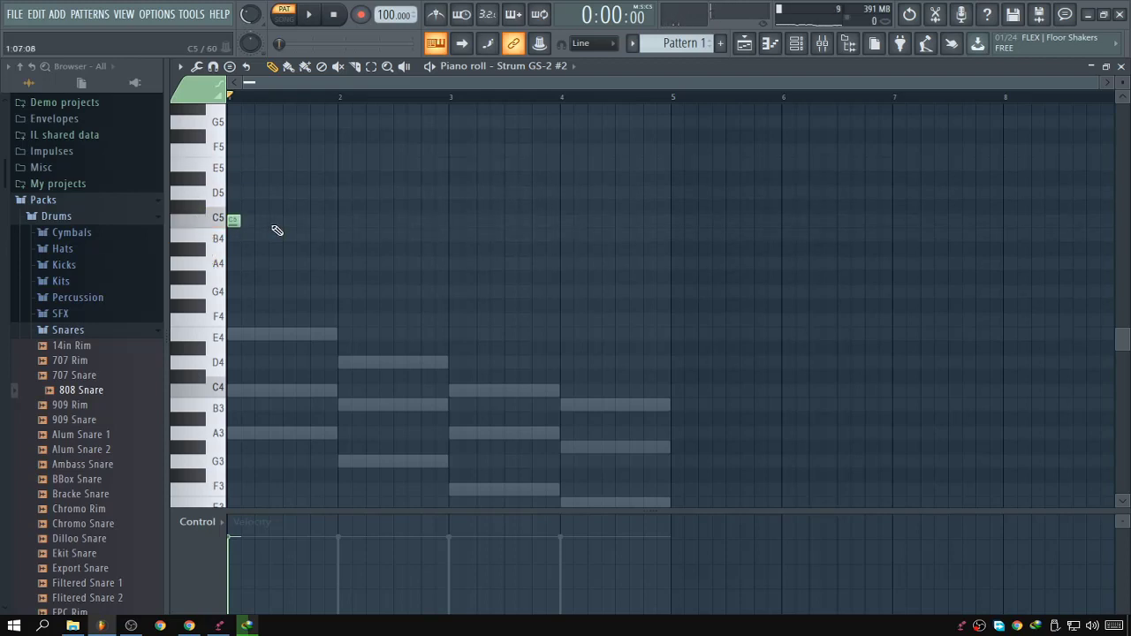
scroll(248, 247, up, 4)
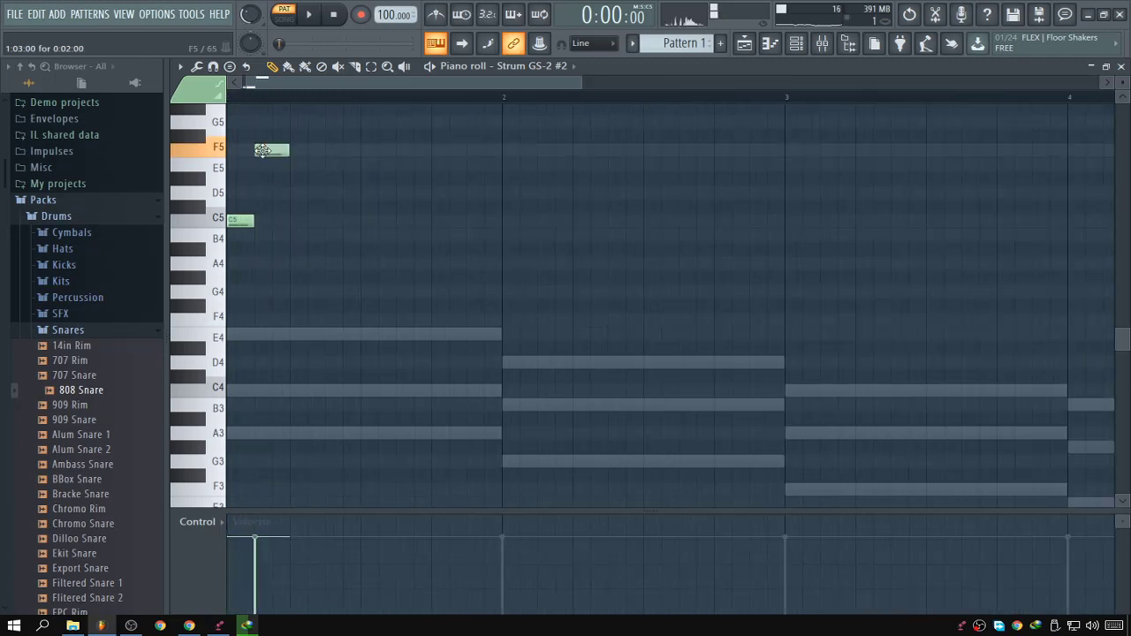
key(space)
scroll(265, 177, up, 3)
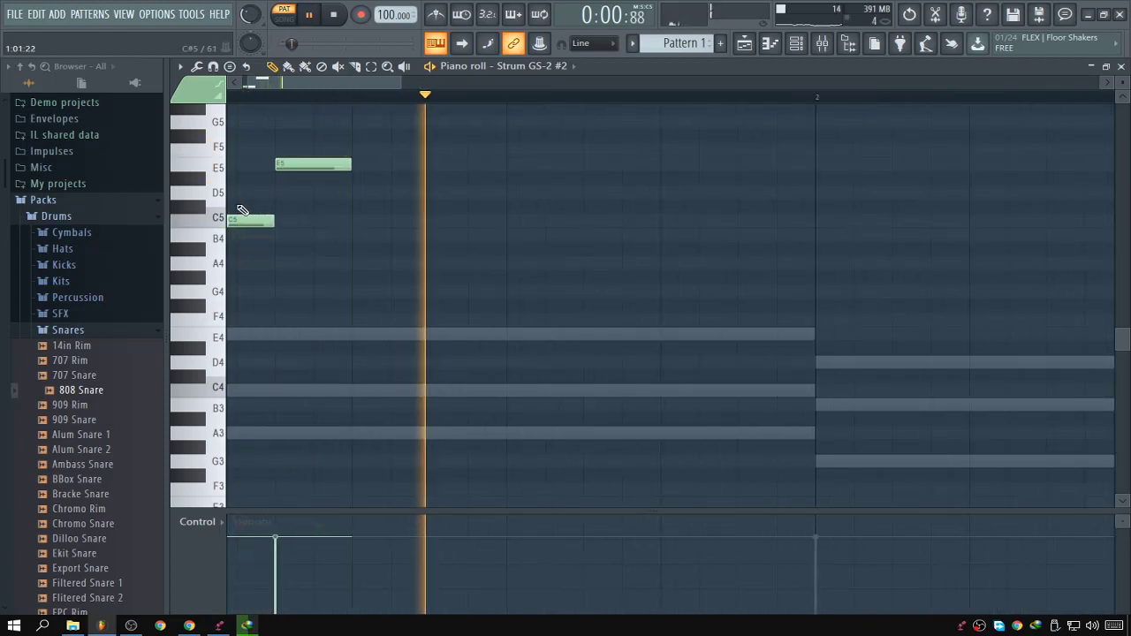
click(383, 193)
drag(382, 194, 454, 217)
key(space)
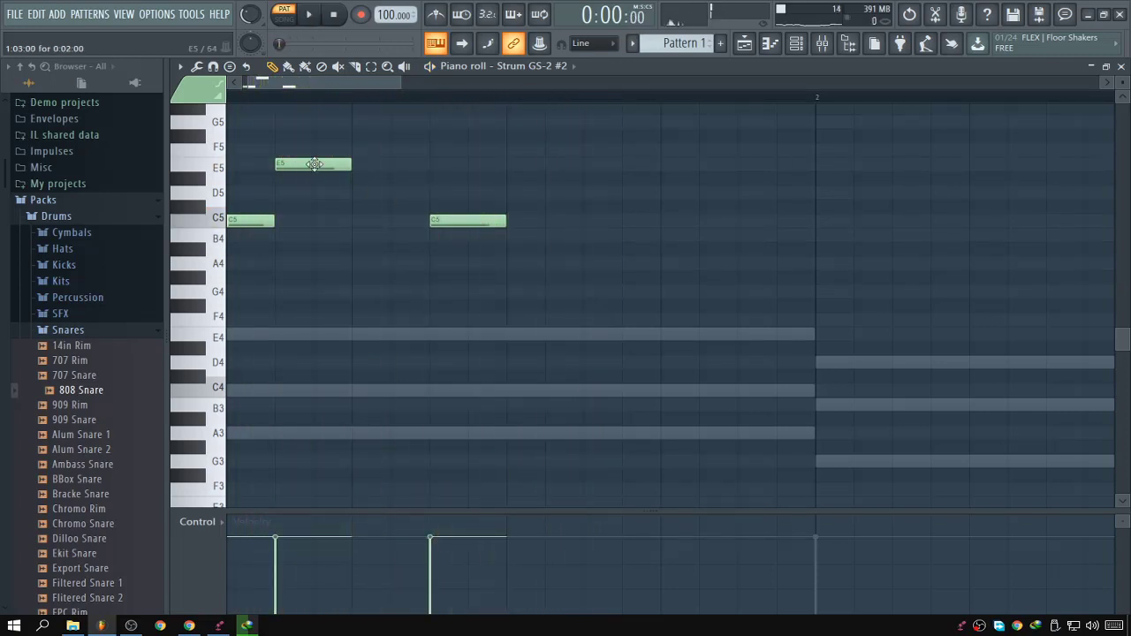
Rework the opening melody phrase into C5, D5, E5 and short D5 and C5 notes, checking it in playback.
key(space)
drag(434, 218, 378, 164)
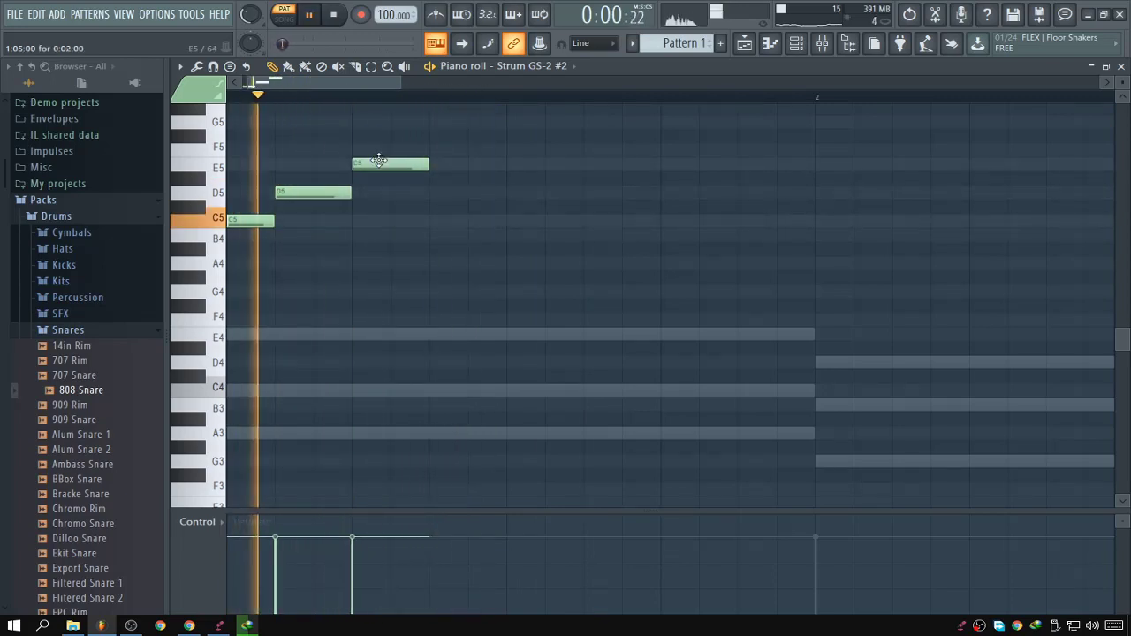
click(449, 194)
drag(472, 196, 487, 220)
key(space)
key(space)
click(487, 207)
ctrl+scroll(316, 214, down, 3)
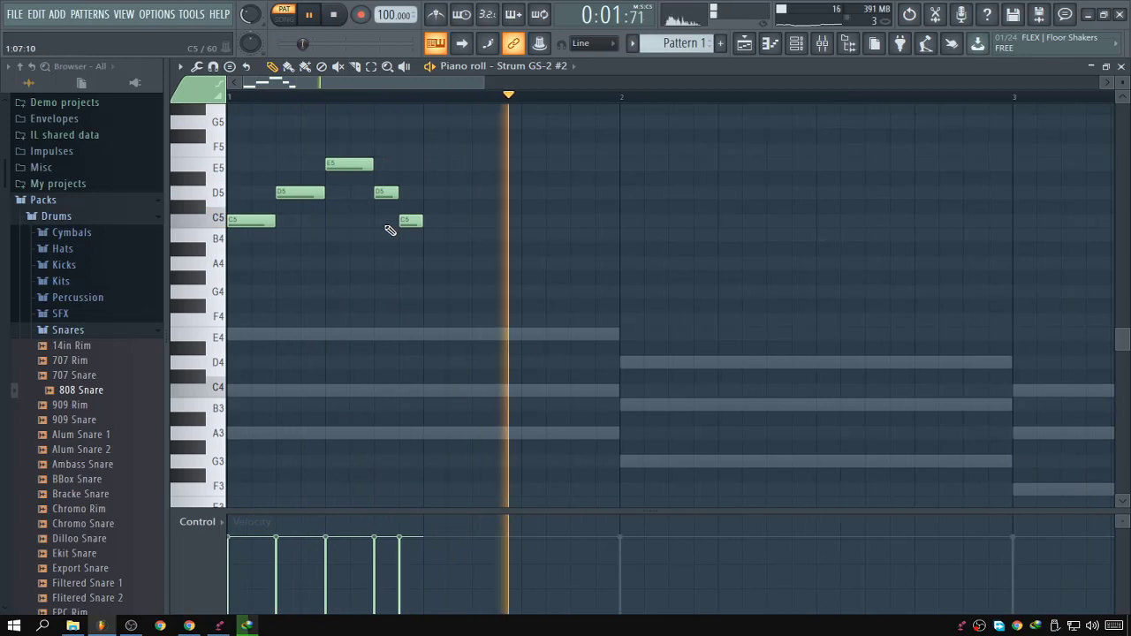
Raise the phrase's last short C5 note to E5 and play the result.
key(space)
drag(412, 220, 412, 164)
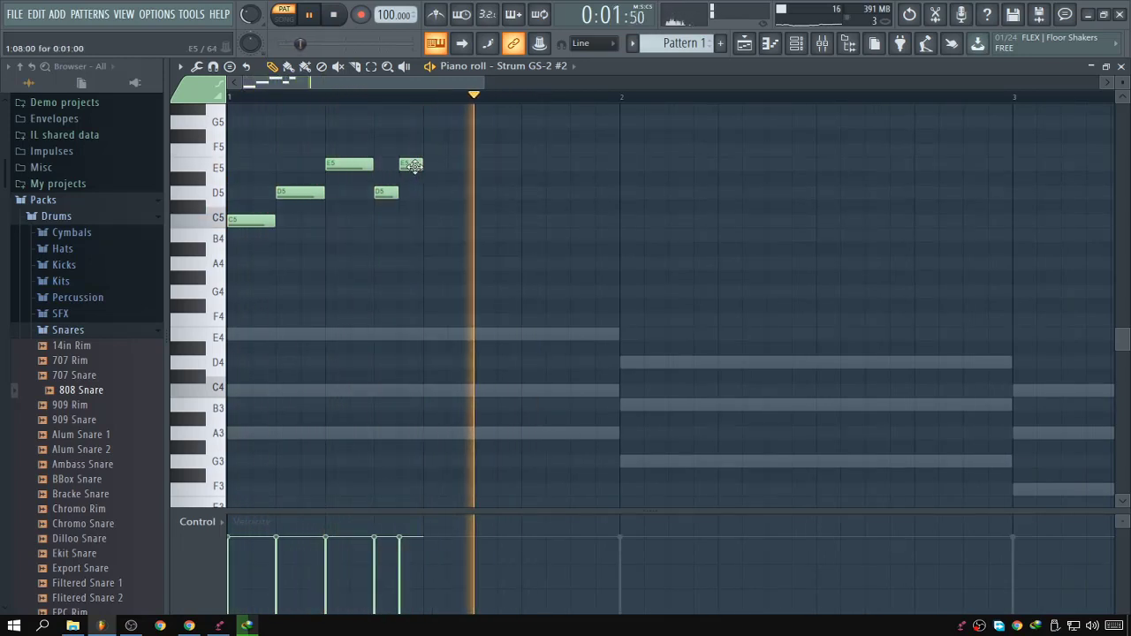
key(space)
key(space)
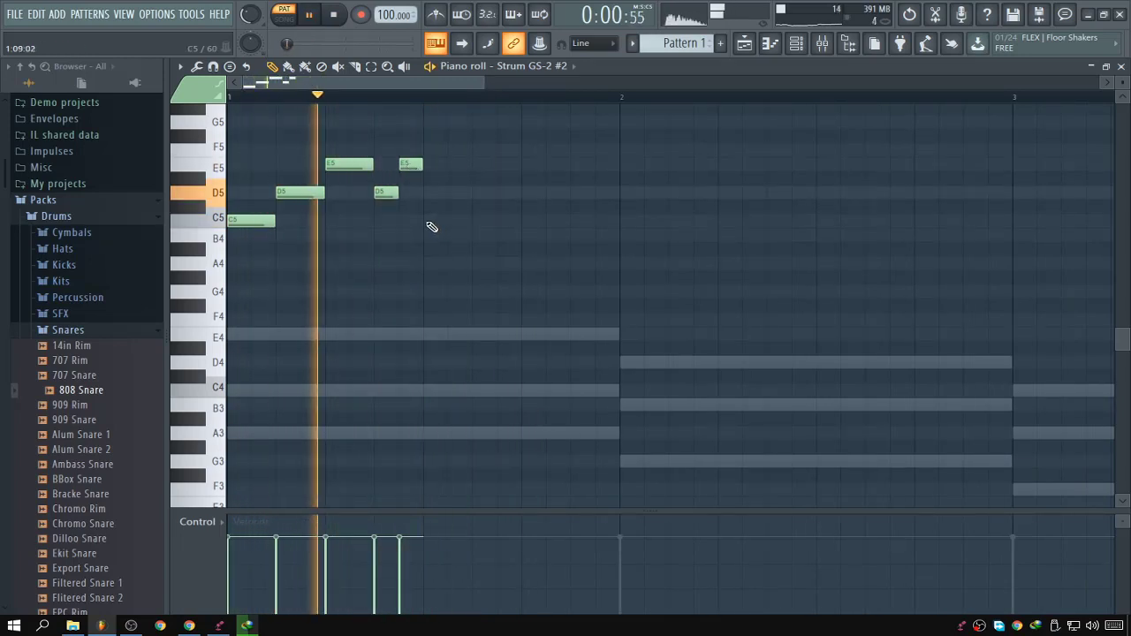
key(space)
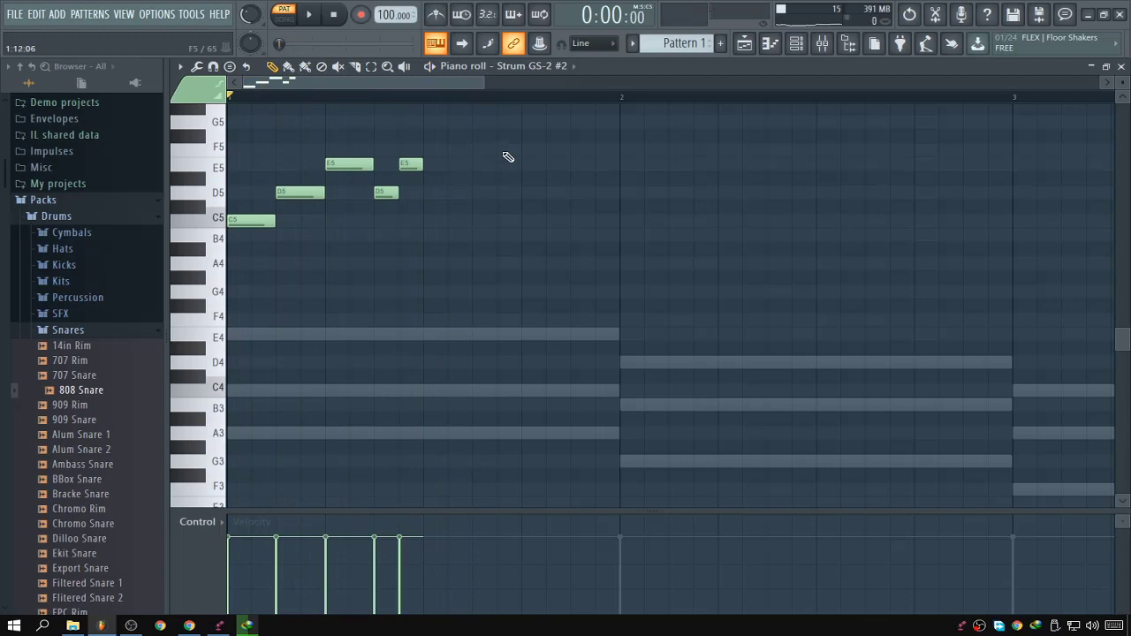
Add a descending run of short notes G5, F5, E5, D5 and C5 at the end of bar 1, auditioning it.
drag(500, 135, 500, 122)
key(space)
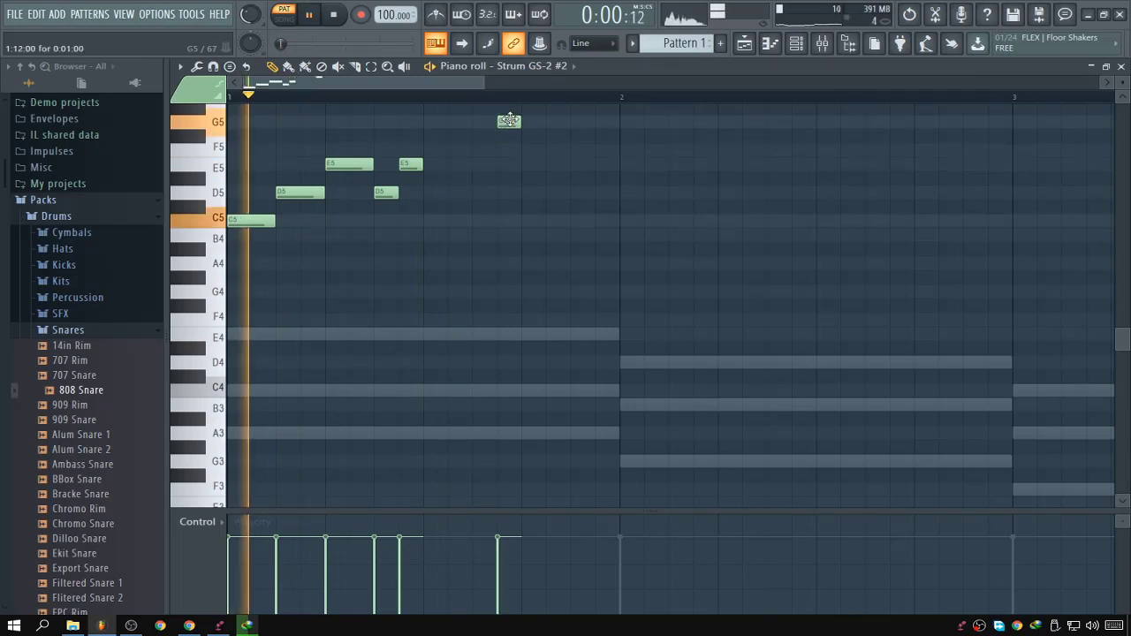
click(533, 149)
click(559, 166)
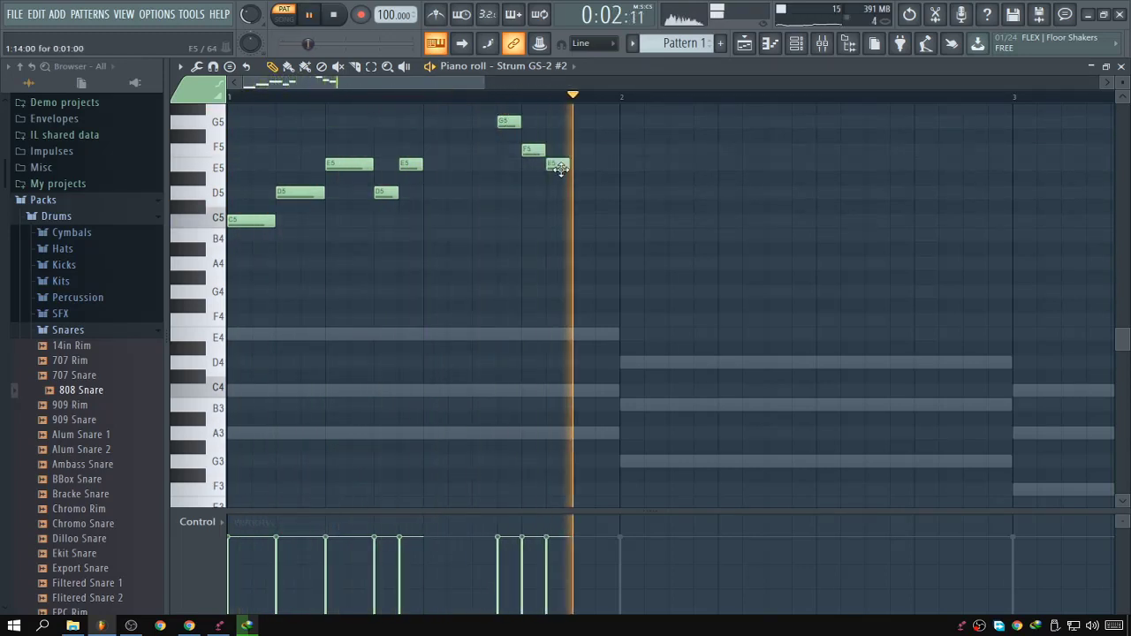
key(space)
key(space)
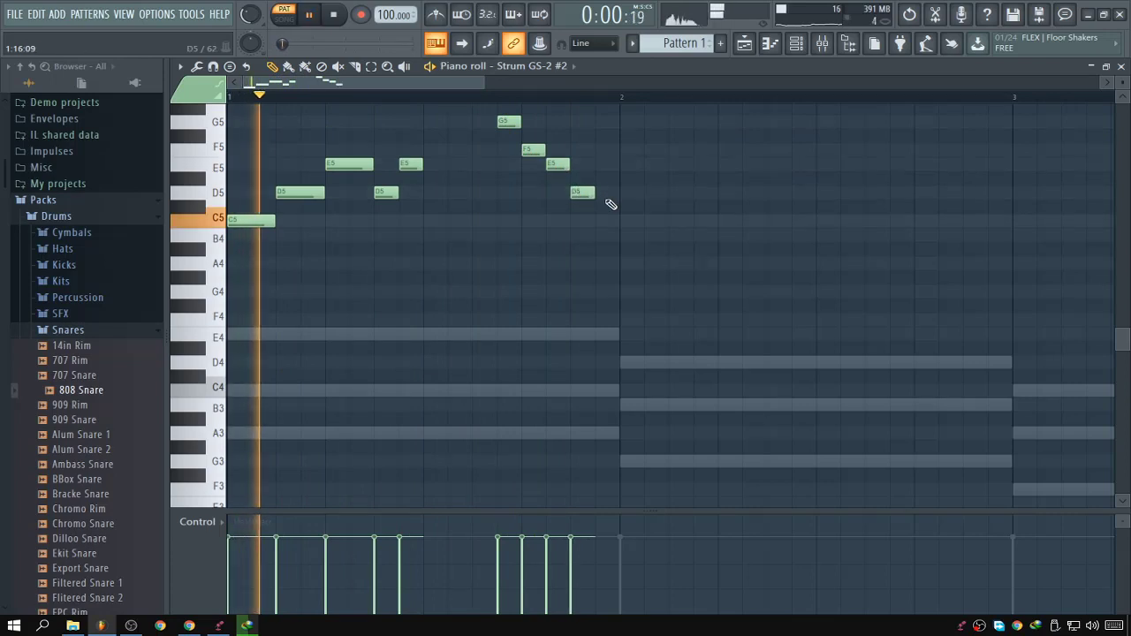
click(486, 221)
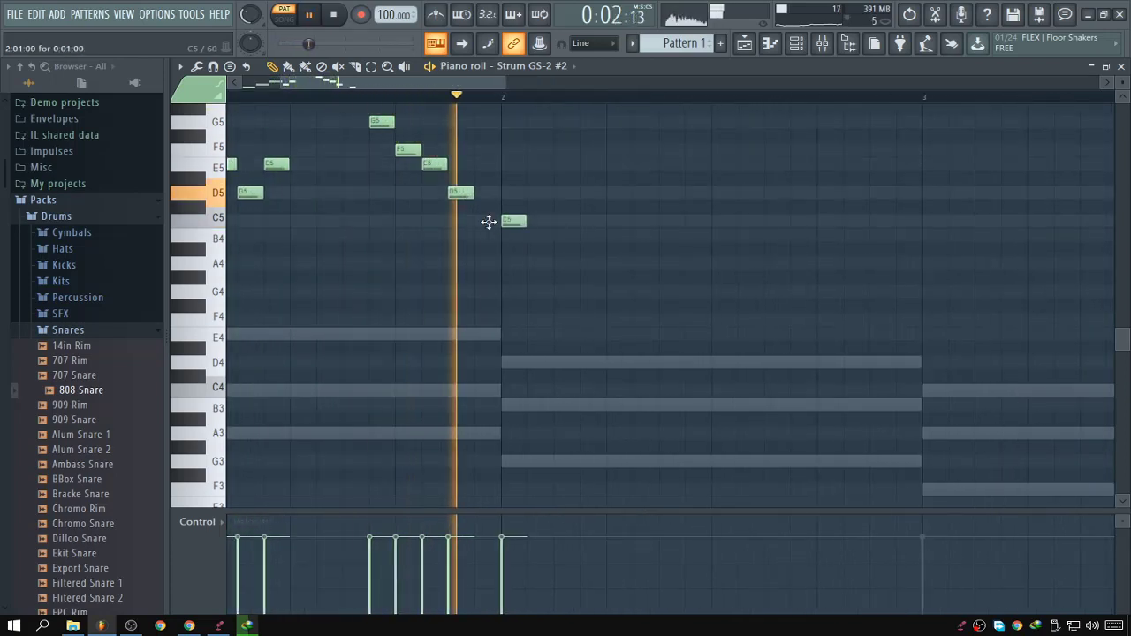
key(space)
scroll(487, 221, down, 2)
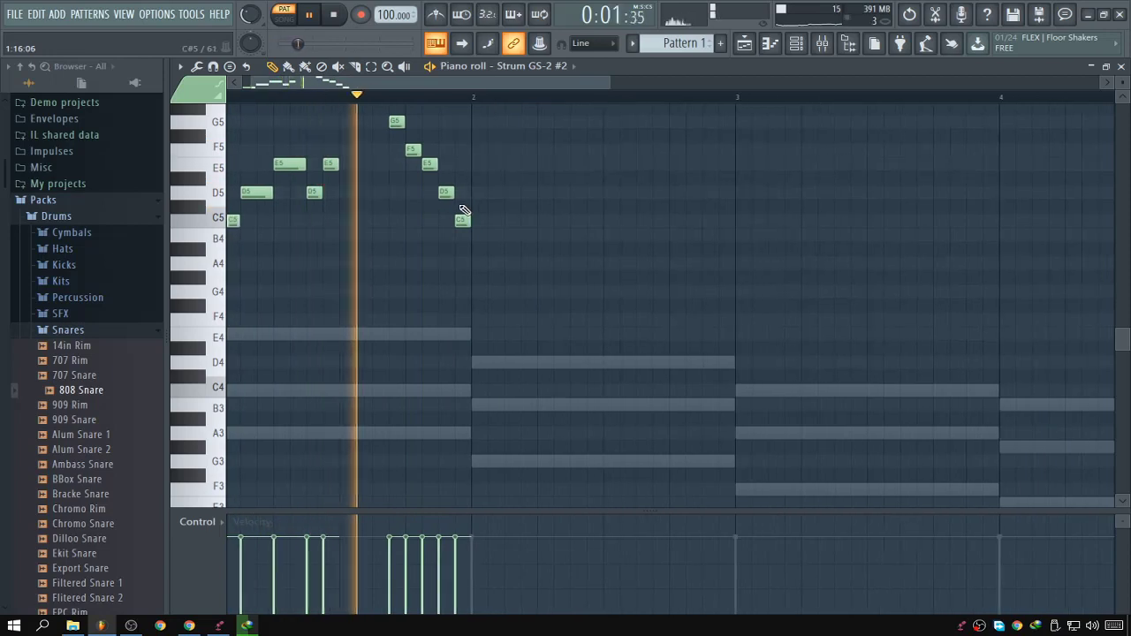
Select the whole bar 1 melody, duplicate it into bar 2 and play it back.
drag(495, 265, 228, 121)
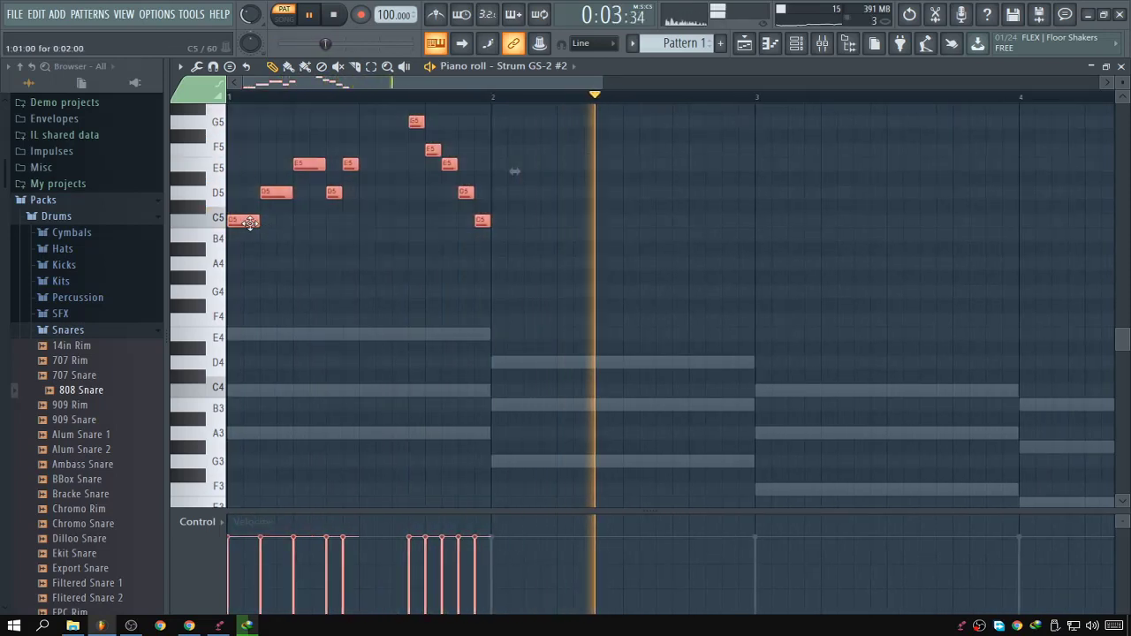
key(ctrl+b)
key(space)
key(space)
scroll(480, 222, down, 2)
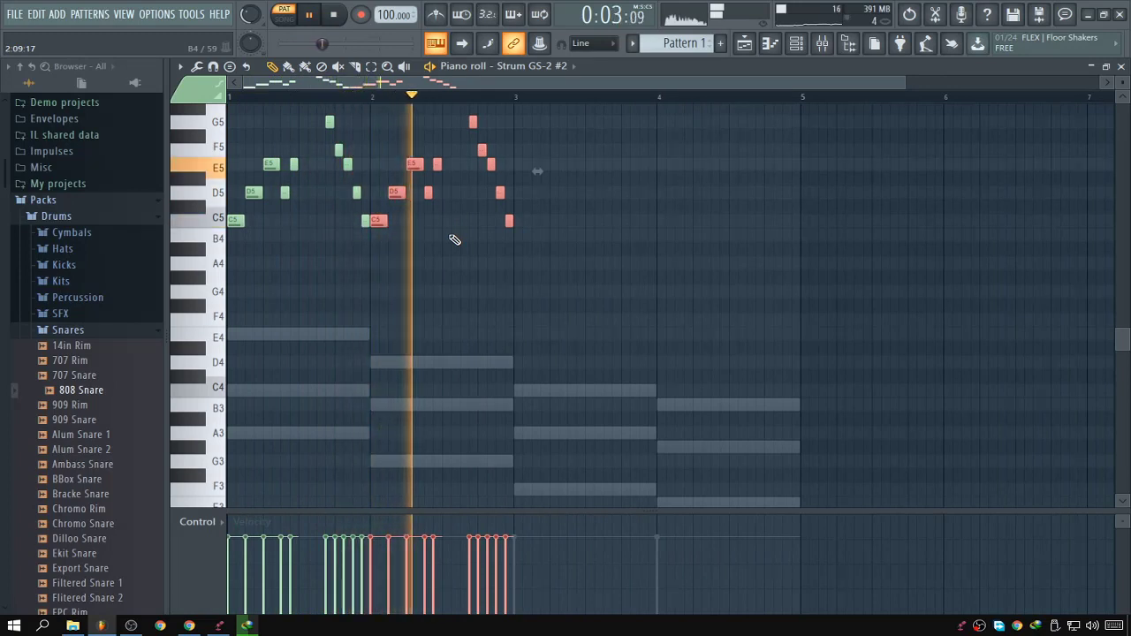
key(space)
key(space)
Lower the first three melody notes of bar 2 to A4, C5 and D5.
ctrl+click(388, 243)
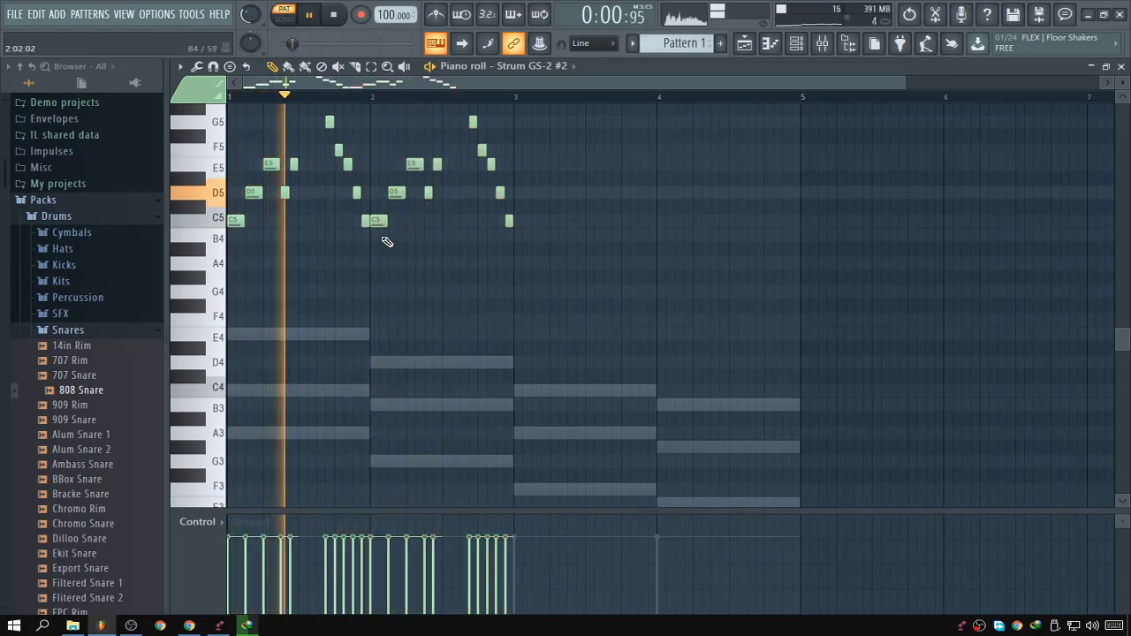
drag(378, 222, 377, 267)
drag(397, 192, 394, 221)
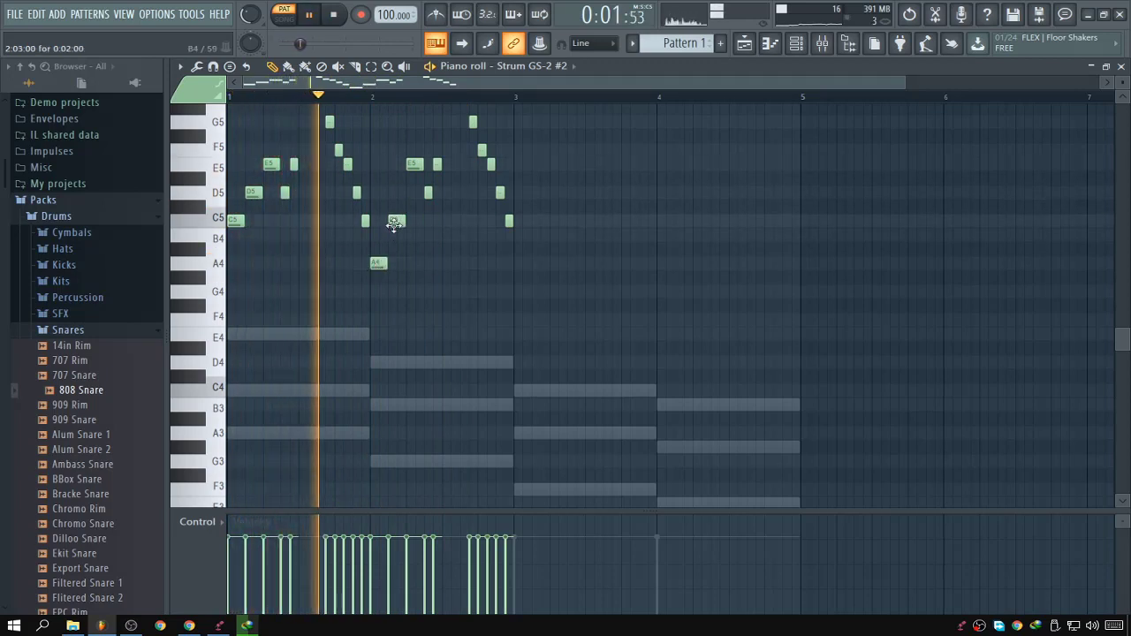
drag(411, 166, 408, 199)
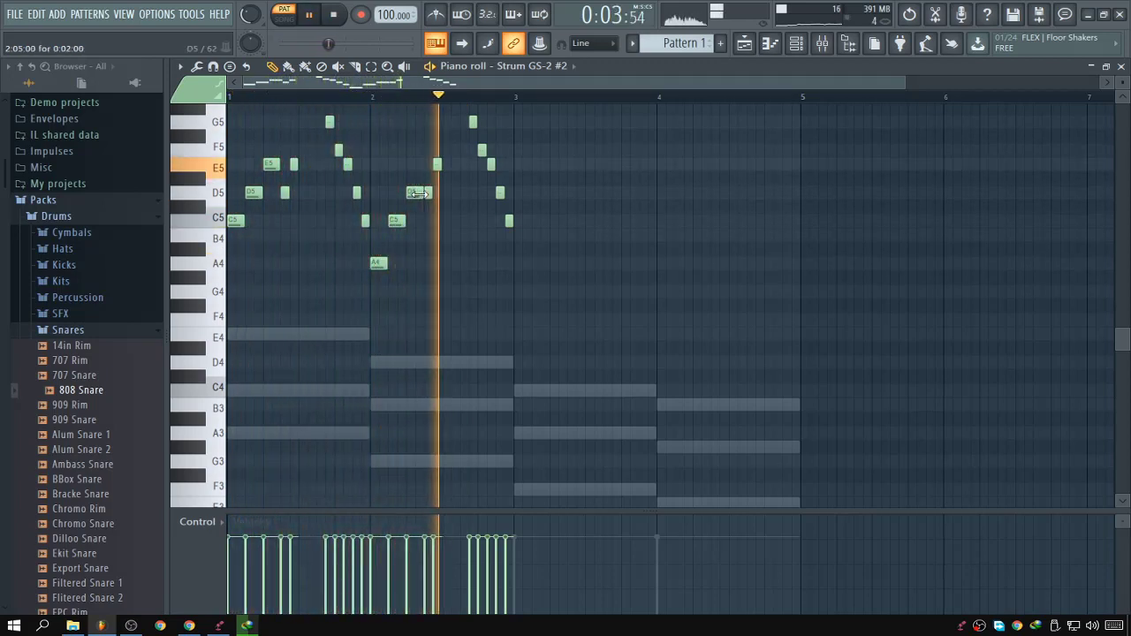
key(space)
Delete all the melody notes in bar 2 and stop playback.
right_click(416, 192)
right_click(397, 221)
right_click(380, 264)
key(space)
right_click(429, 193)
right_click(438, 164)
right_click(473, 122)
right_click(501, 192)
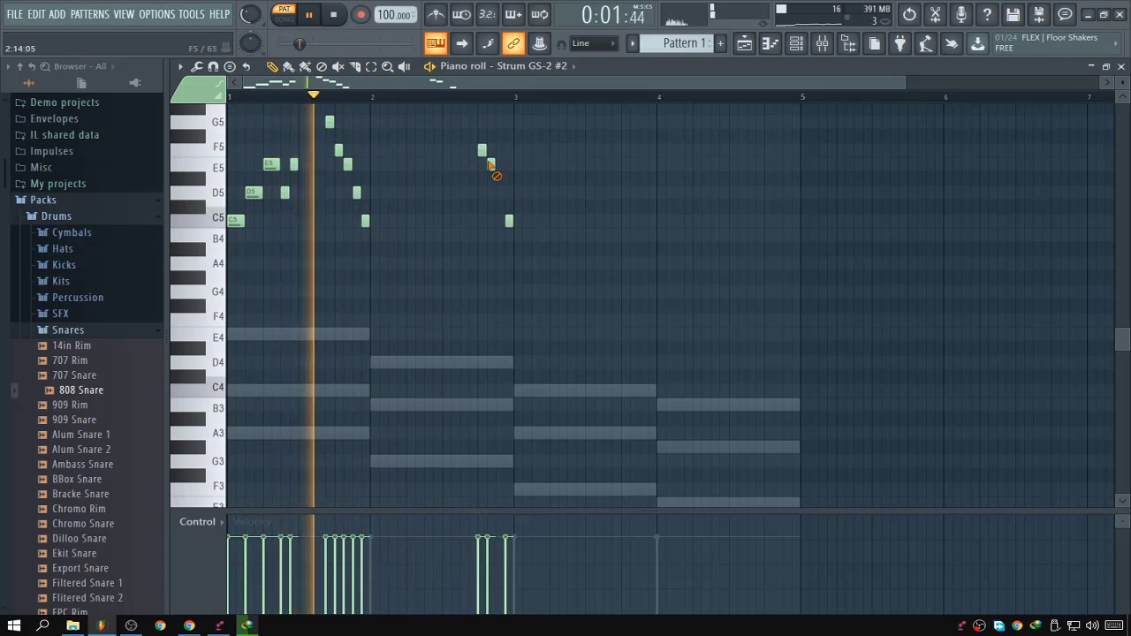
right_click(492, 164)
right_click(482, 150)
right_click(510, 221)
scroll(352, 204, up, 2)
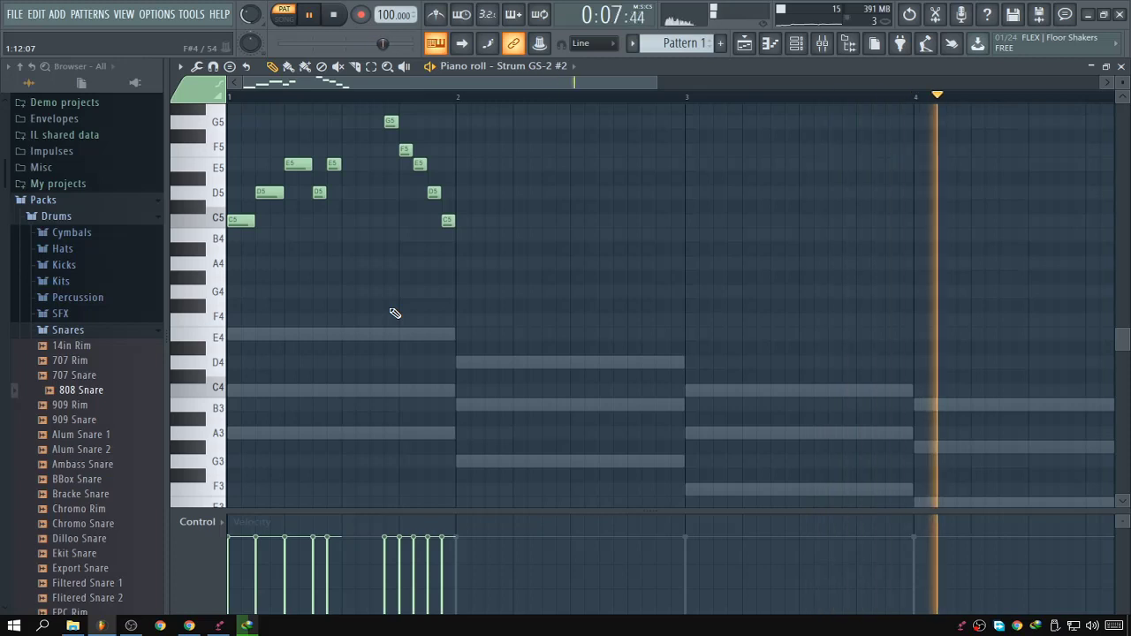
key(space)
scroll(372, 268, down, 1)
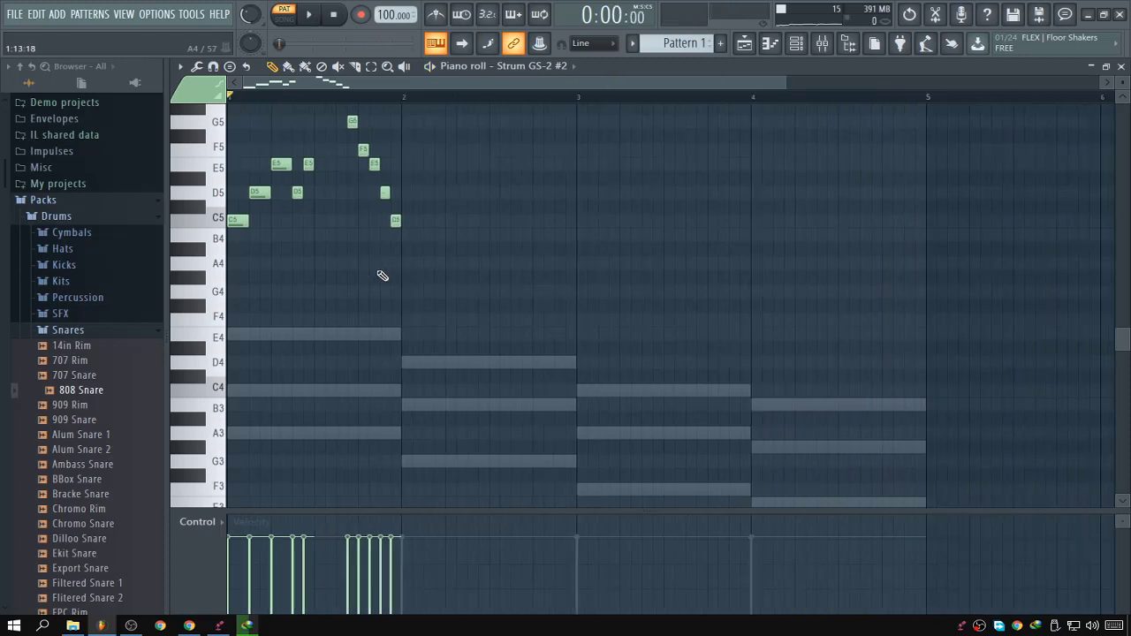
Copy the bar 1 melody notes into bar 2 and audition the pattern.
drag(468, 278, 115, 132)
drag(234, 221, 410, 221)
scroll(363, 256, down, 2)
scroll(346, 265, up, 2)
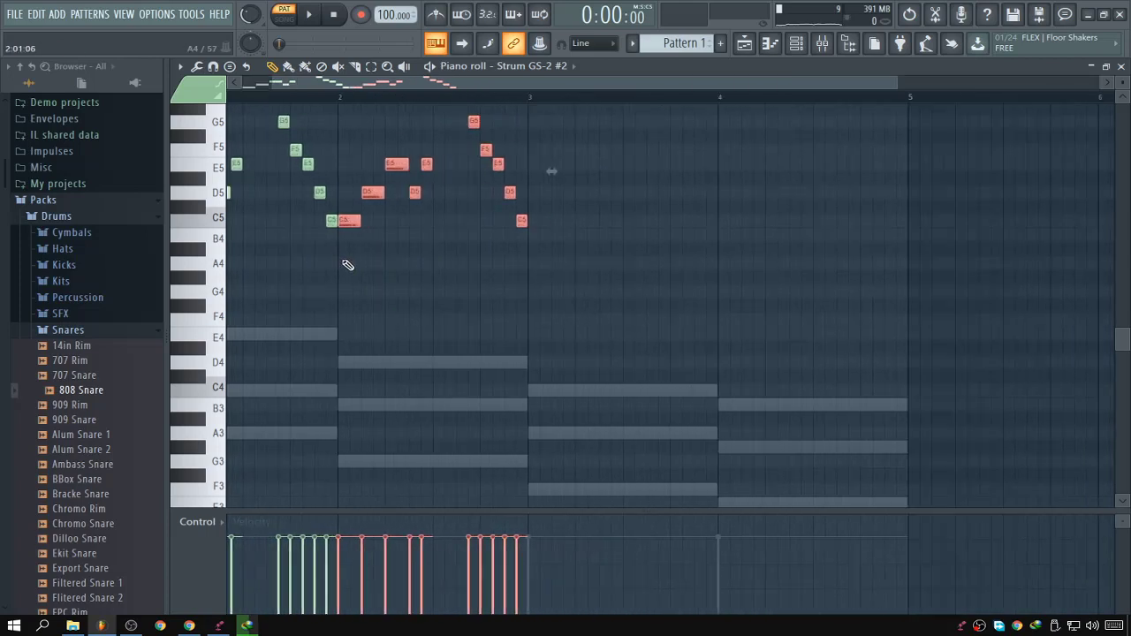
key(space)
key(space)
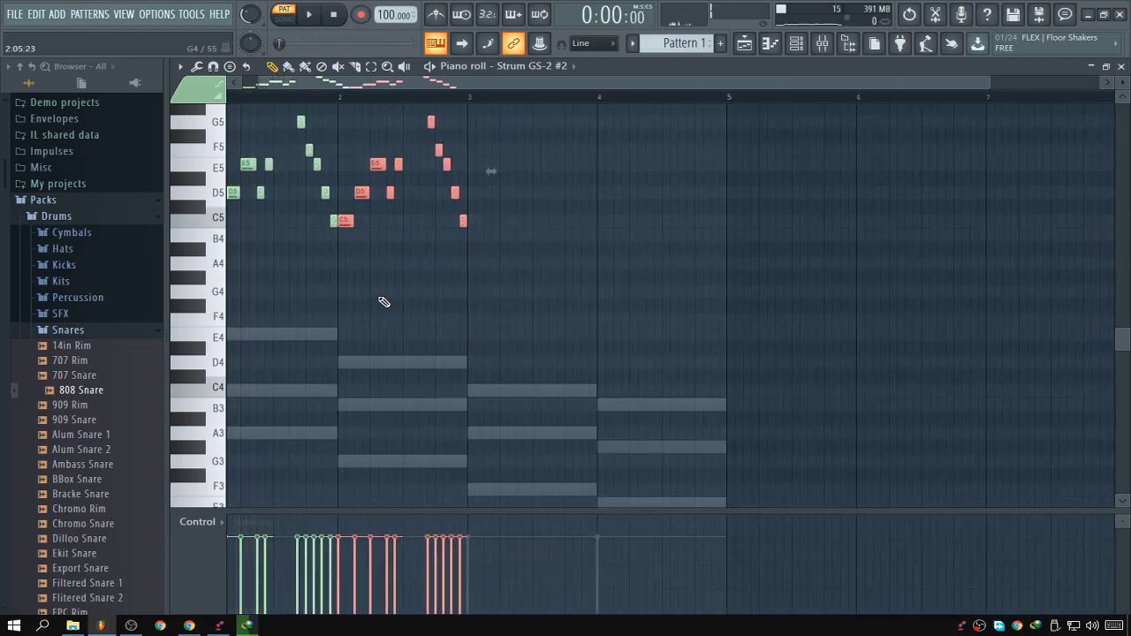